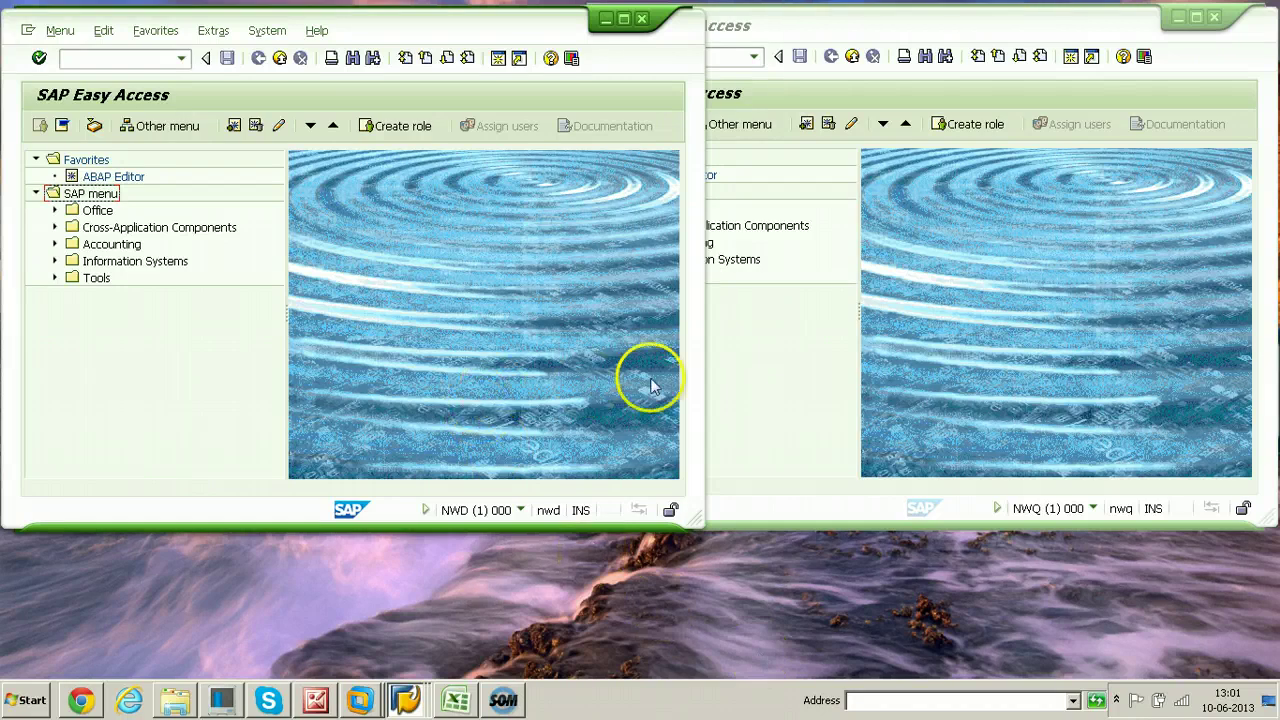
Step: Check the client and user details of the sessions in systems NWD and NWQ
click(823, 363)
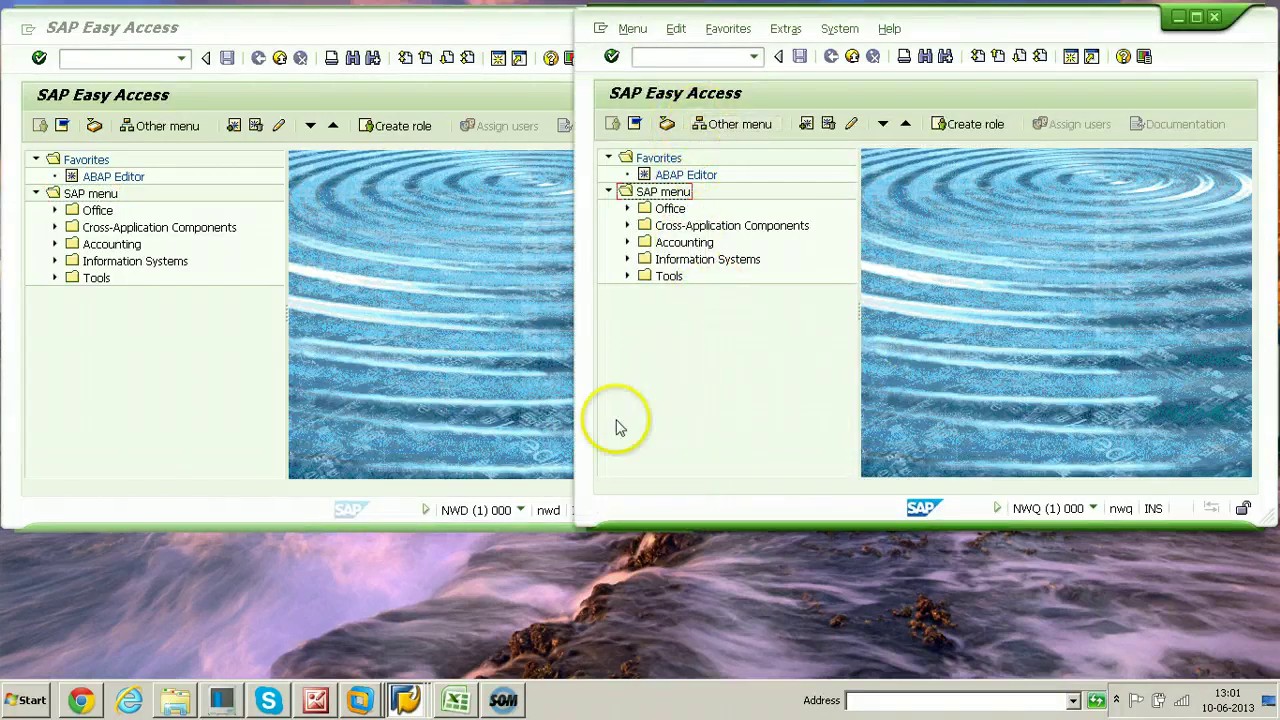
click(445, 380)
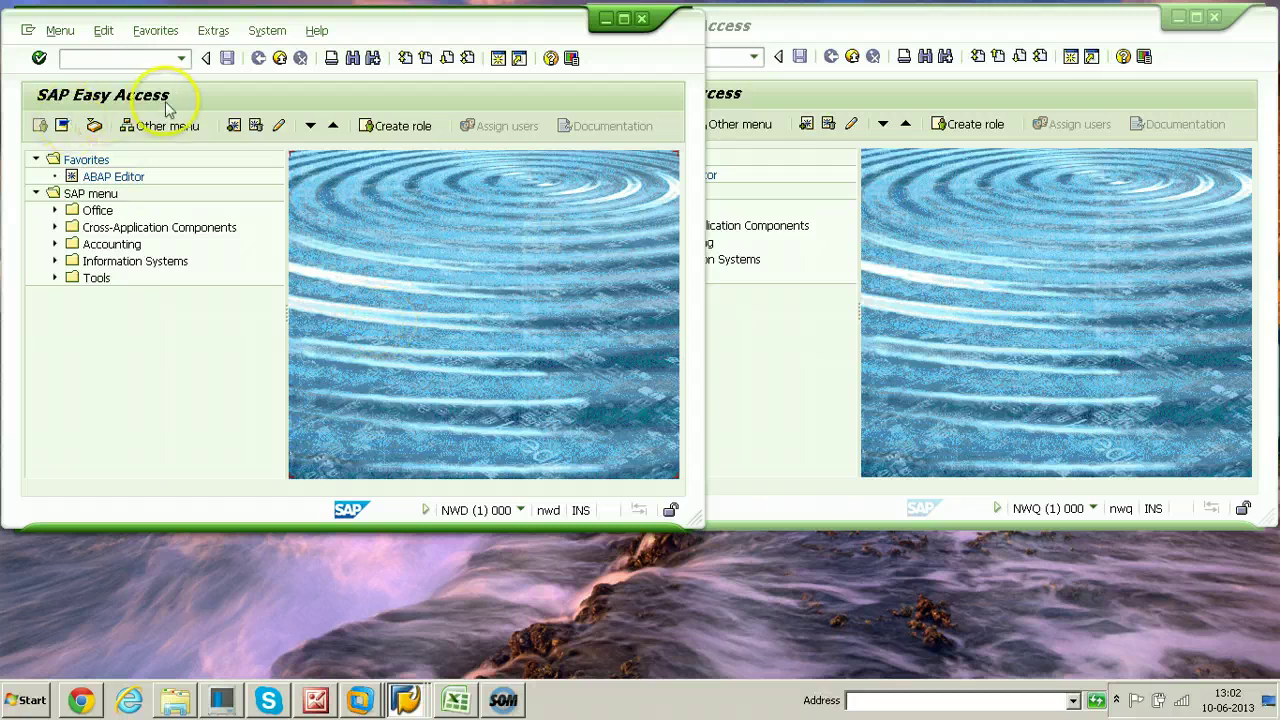
click(520, 511)
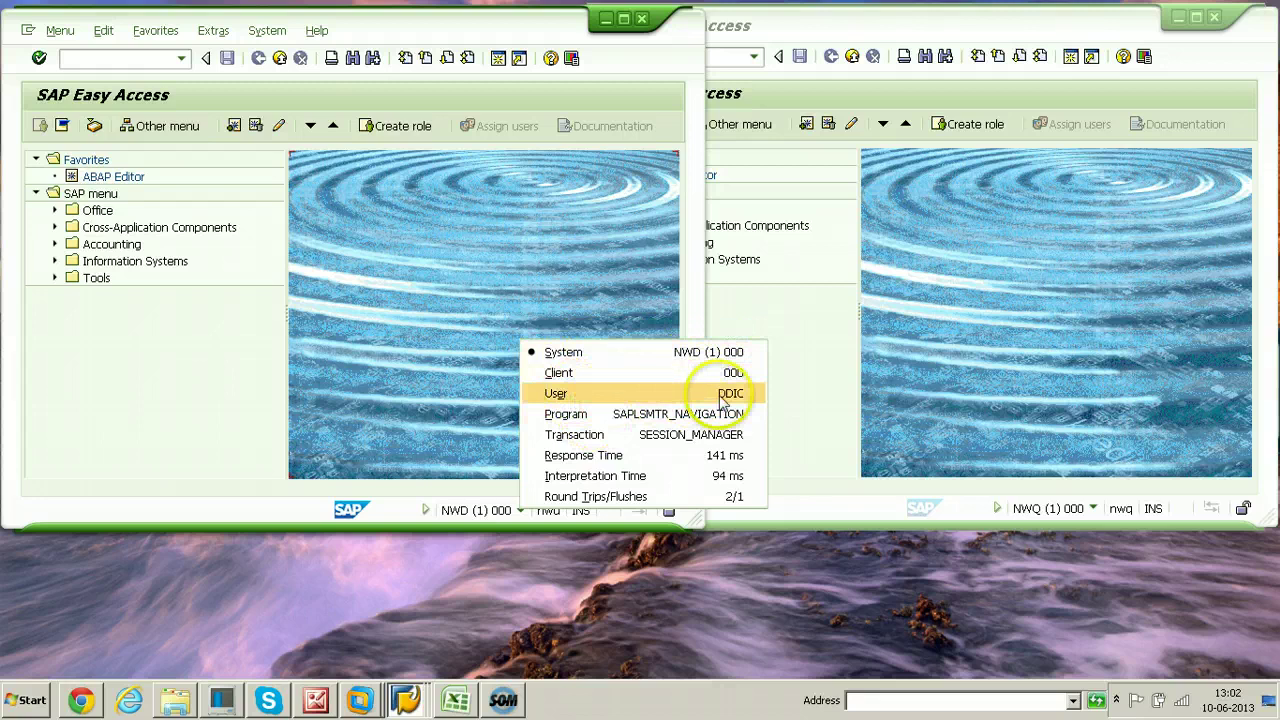
click(812, 405)
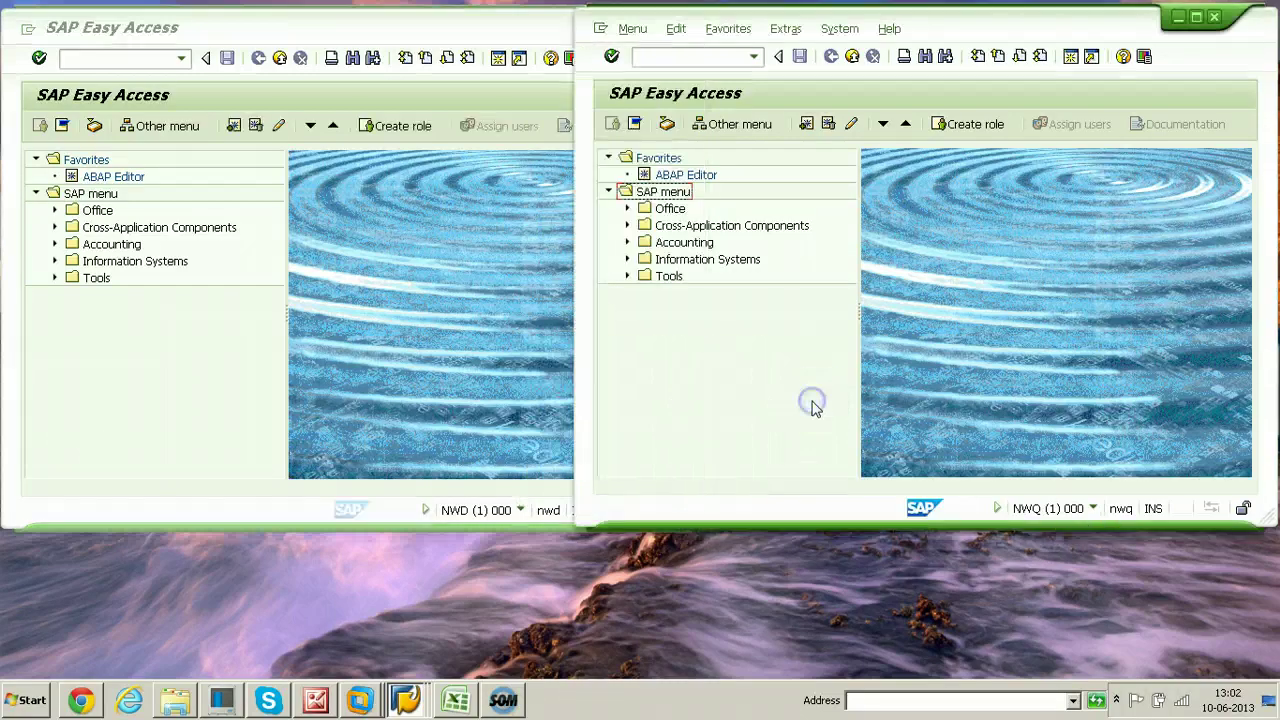
click(1093, 509)
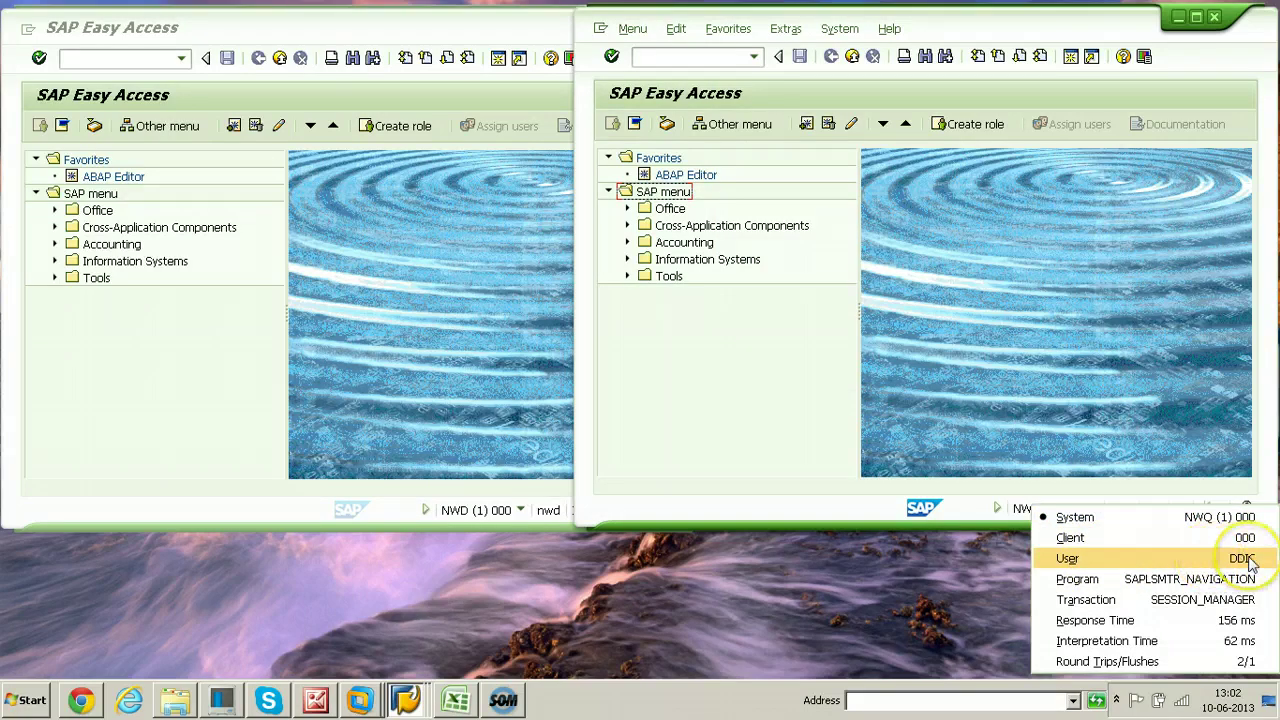
click(921, 386)
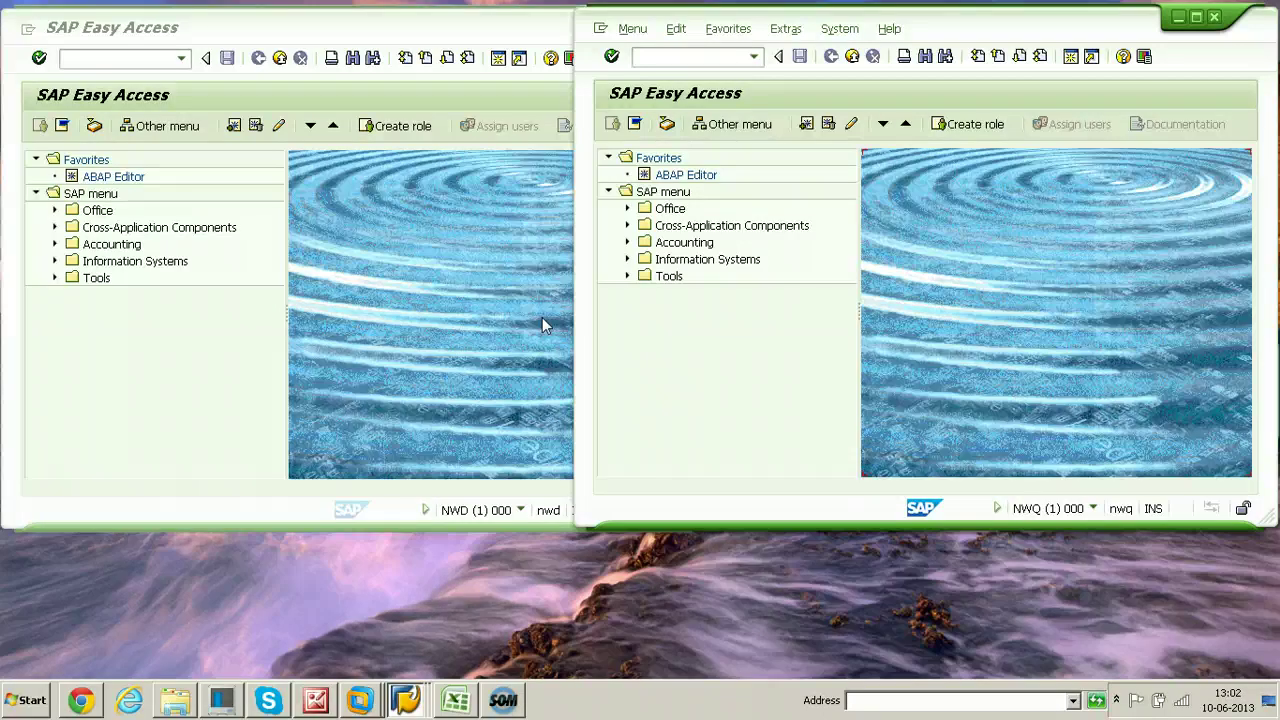
Step: Run transaction stms in system NWD and save the proposed configuration for transport domain DOMAIN_NWD
click(470, 318)
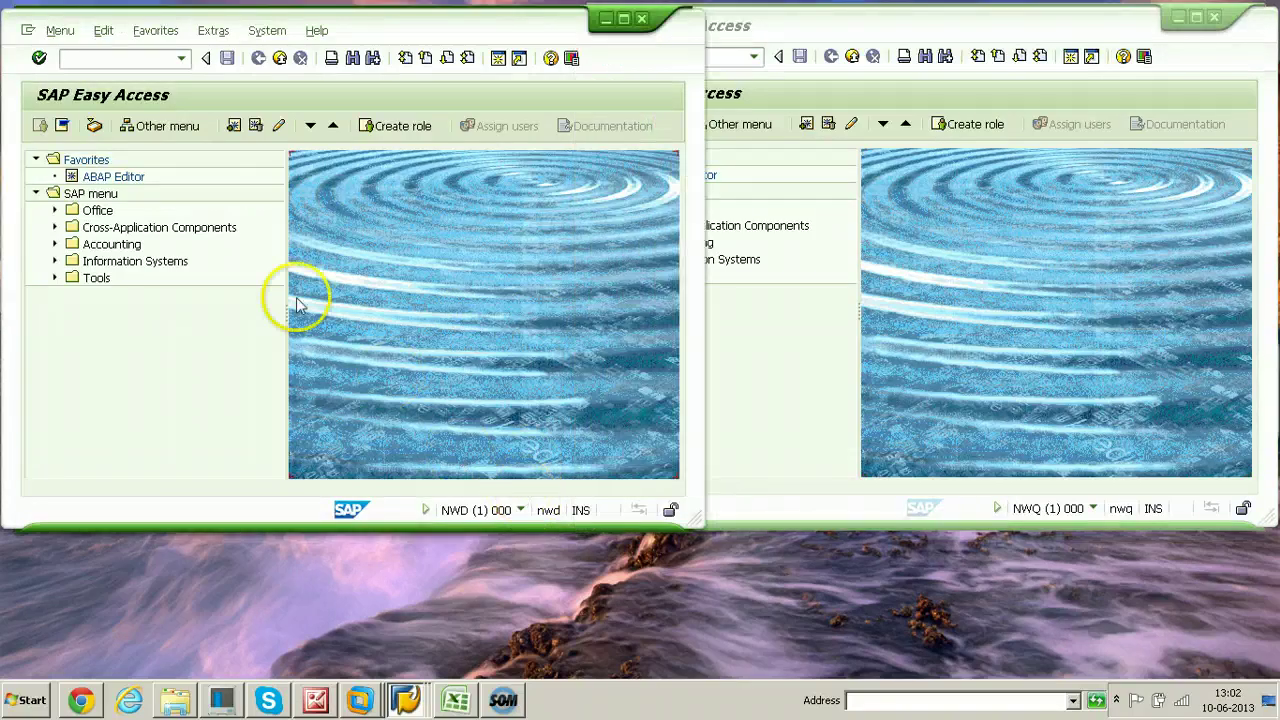
click(147, 59)
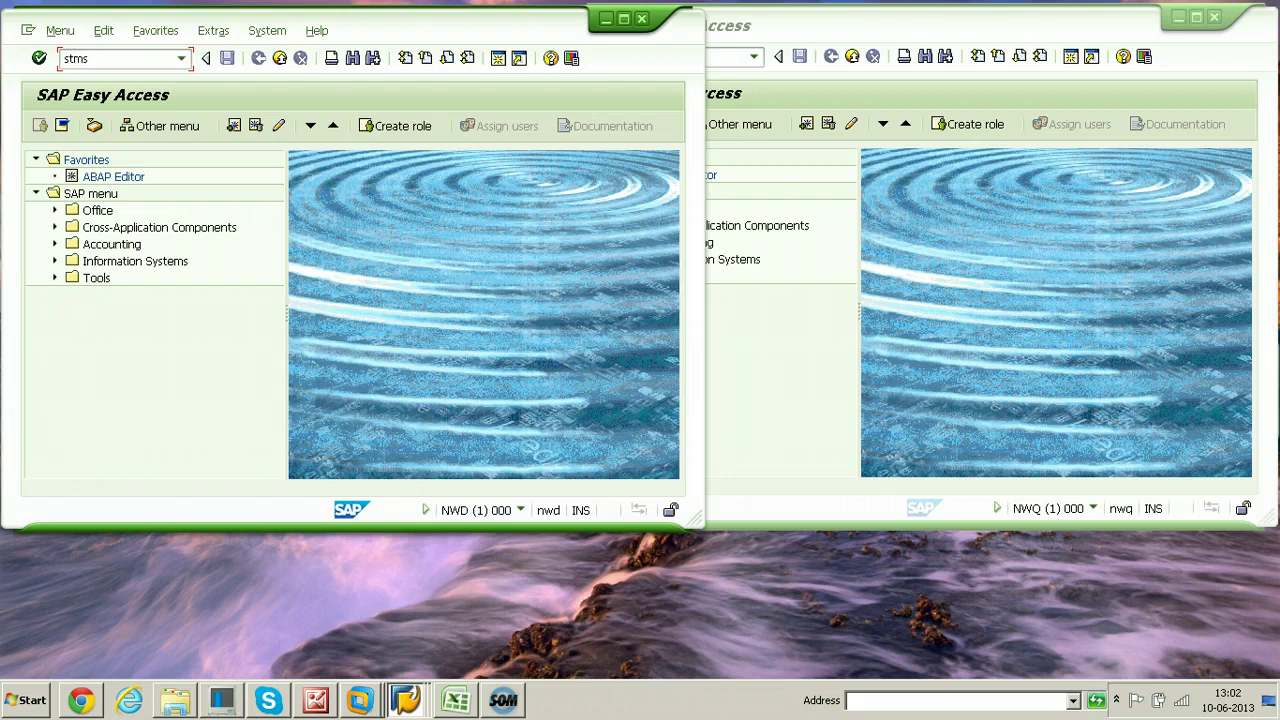
key(Return)
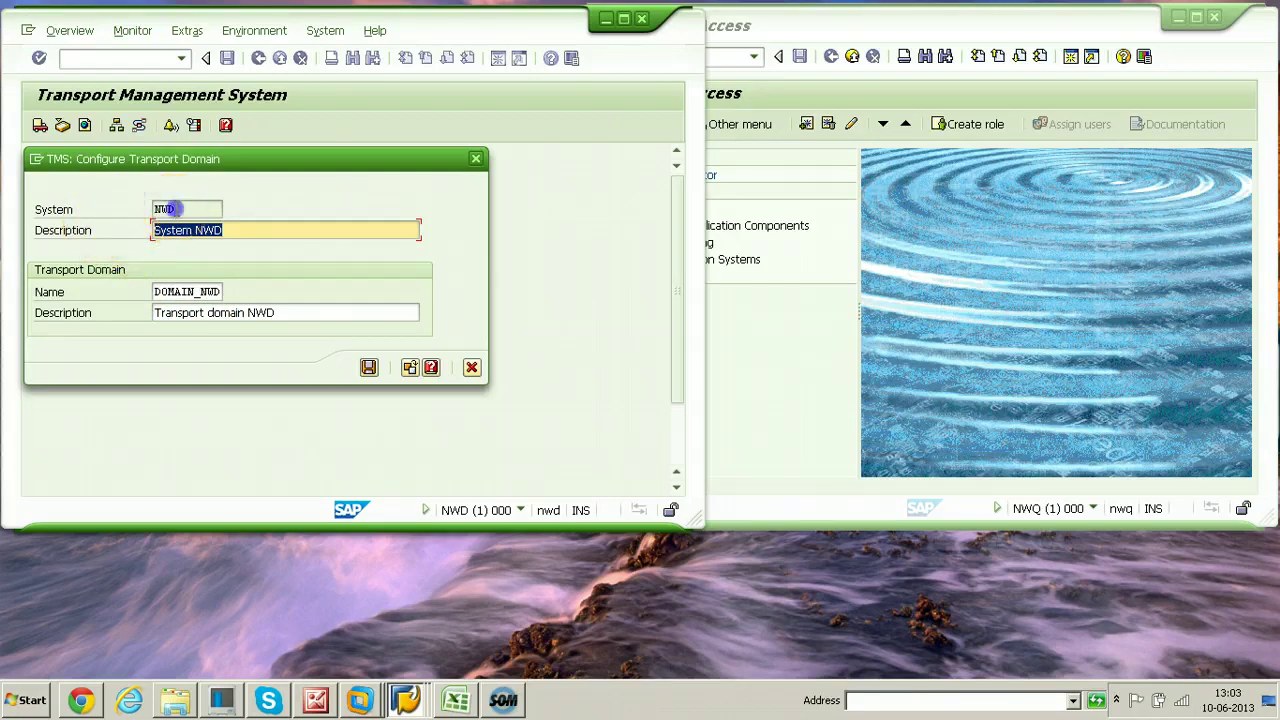
click(166, 209)
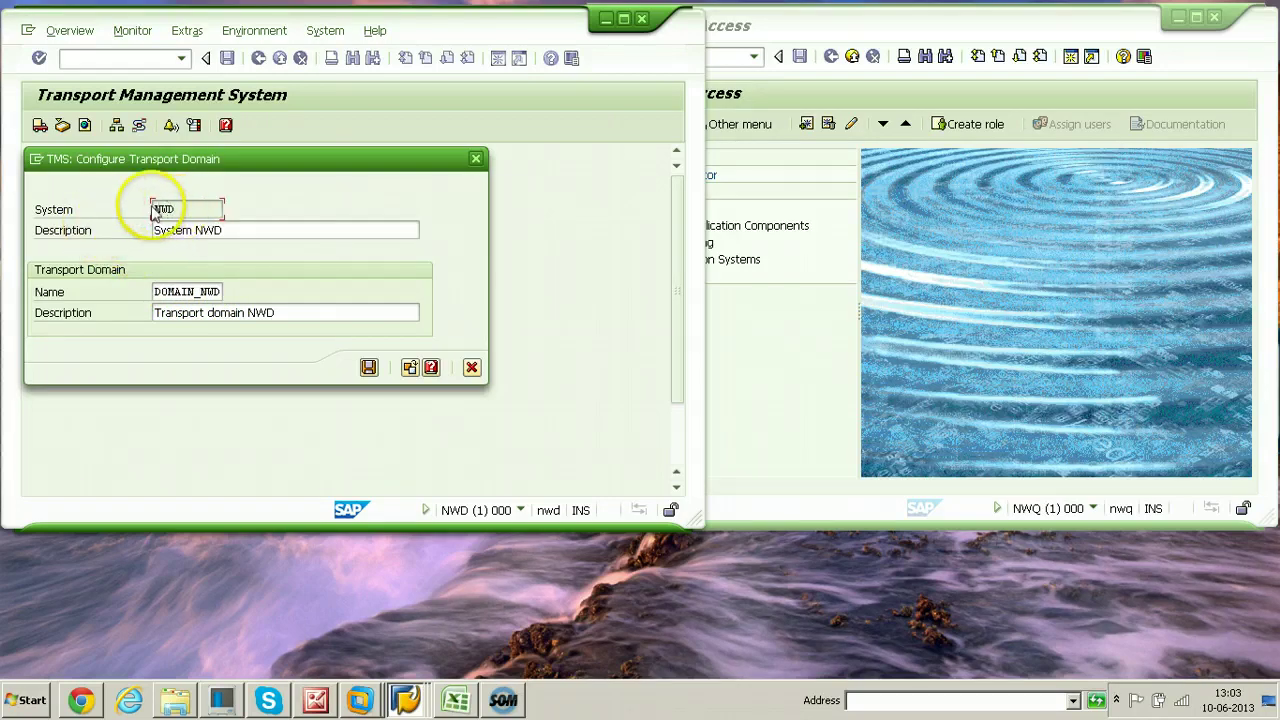
click(368, 369)
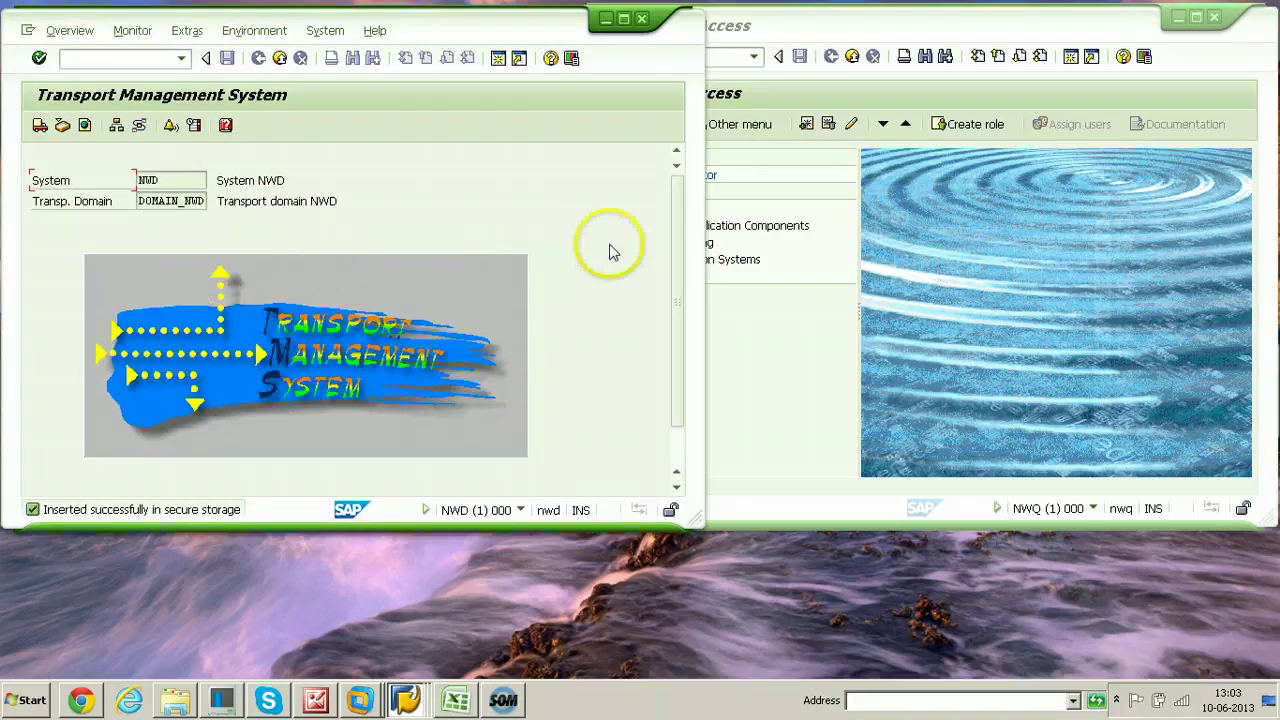
Step: Read the domain controller note of the Transport Management System and open the systems overview for DOMAIN_NWD
drag(676, 200, 677, 251)
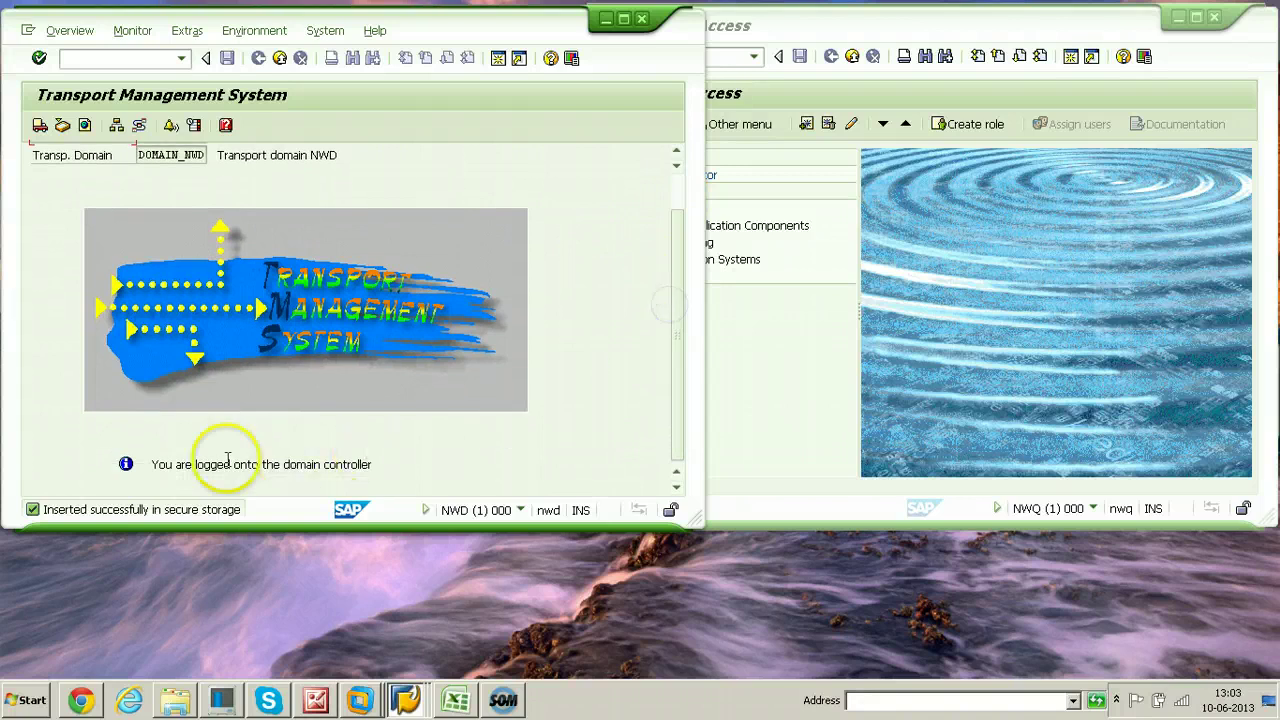
drag(140, 464, 386, 464)
click(376, 462)
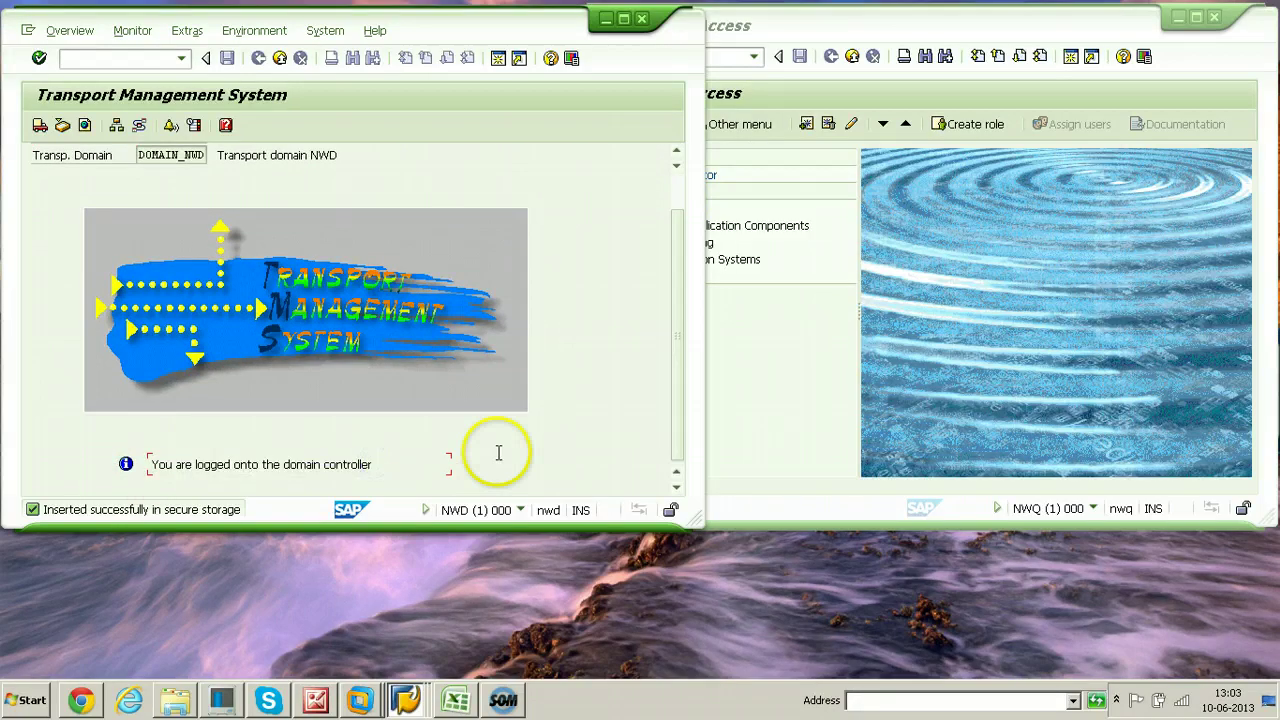
scroll(348, 285, up, 1)
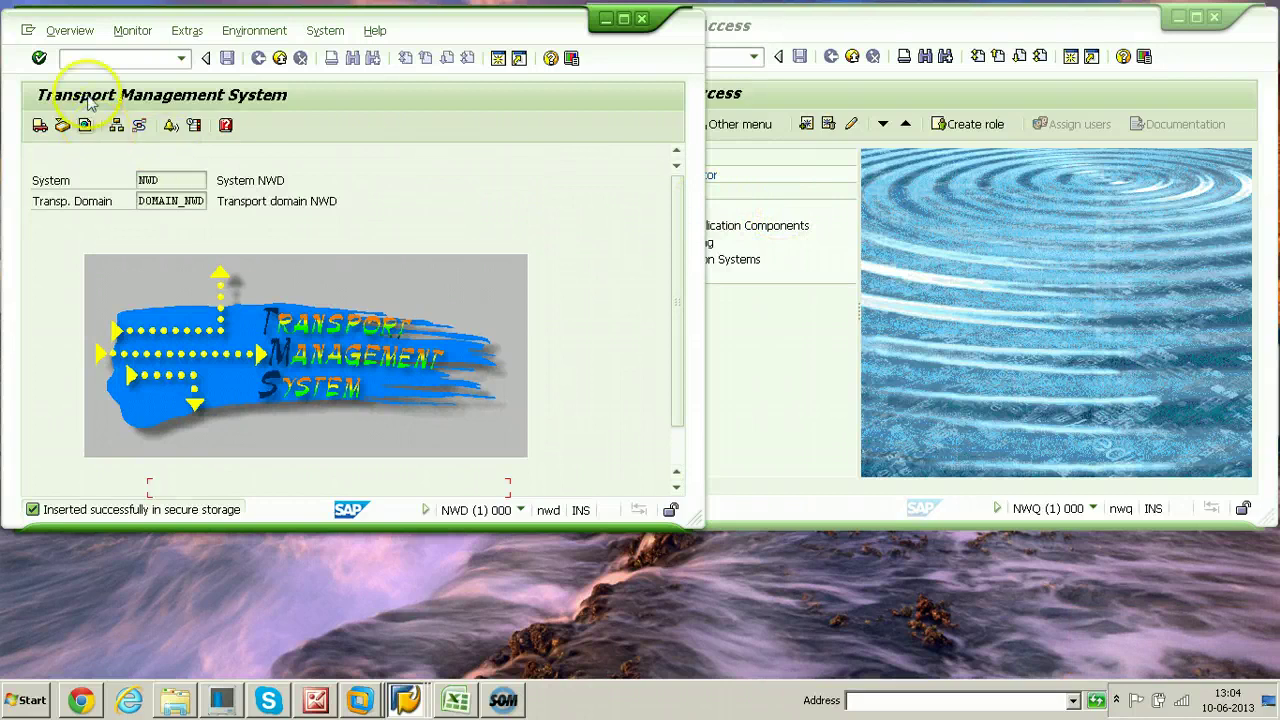
click(68, 32)
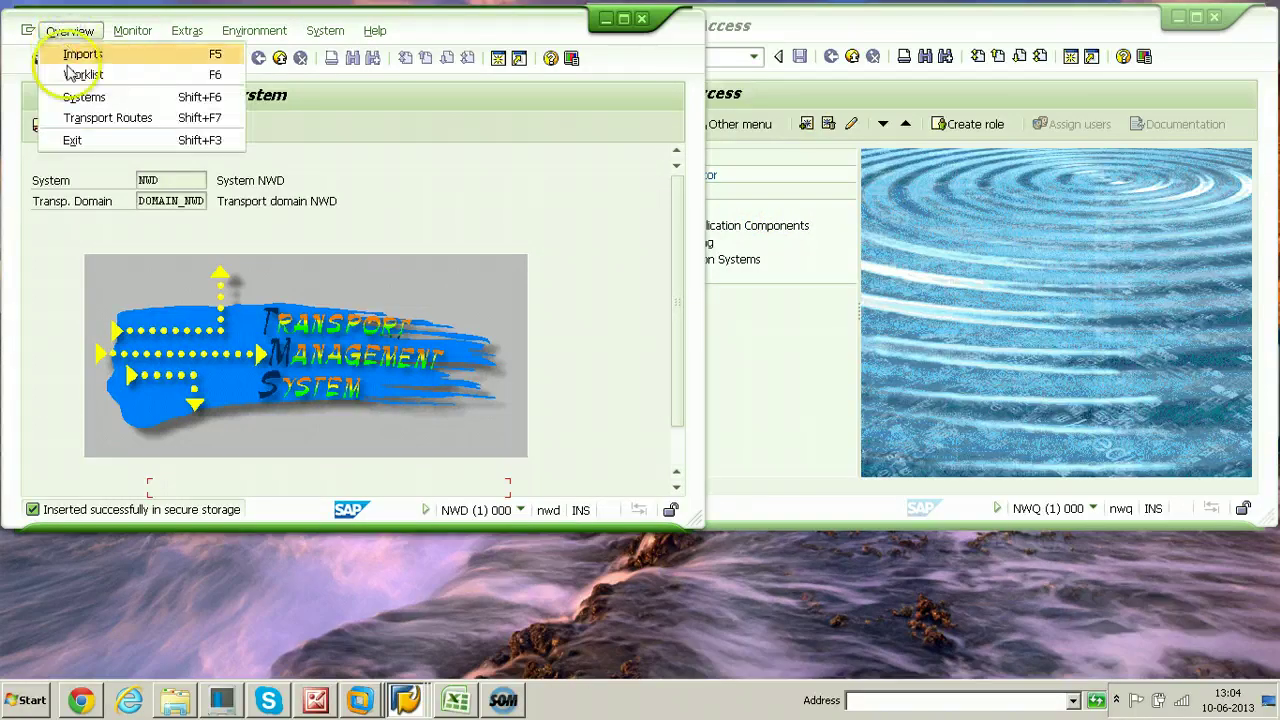
click(72, 97)
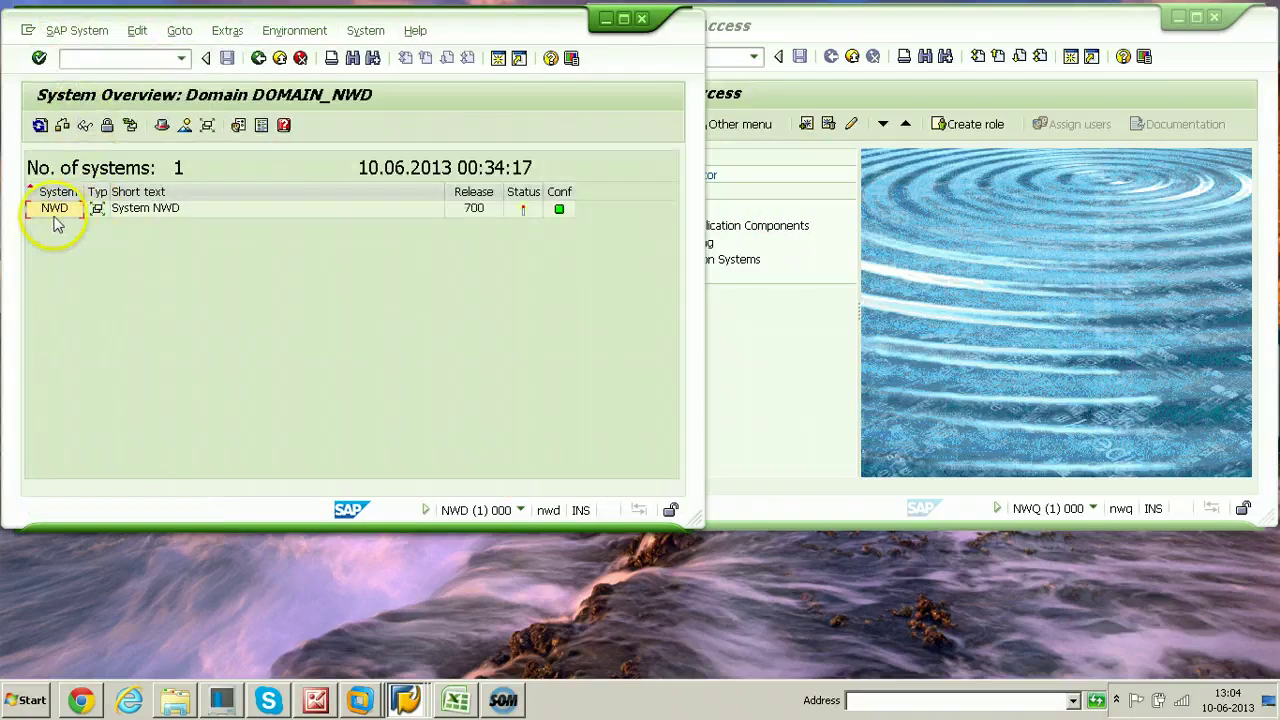
click(50, 212)
mouse_move(541, 224)
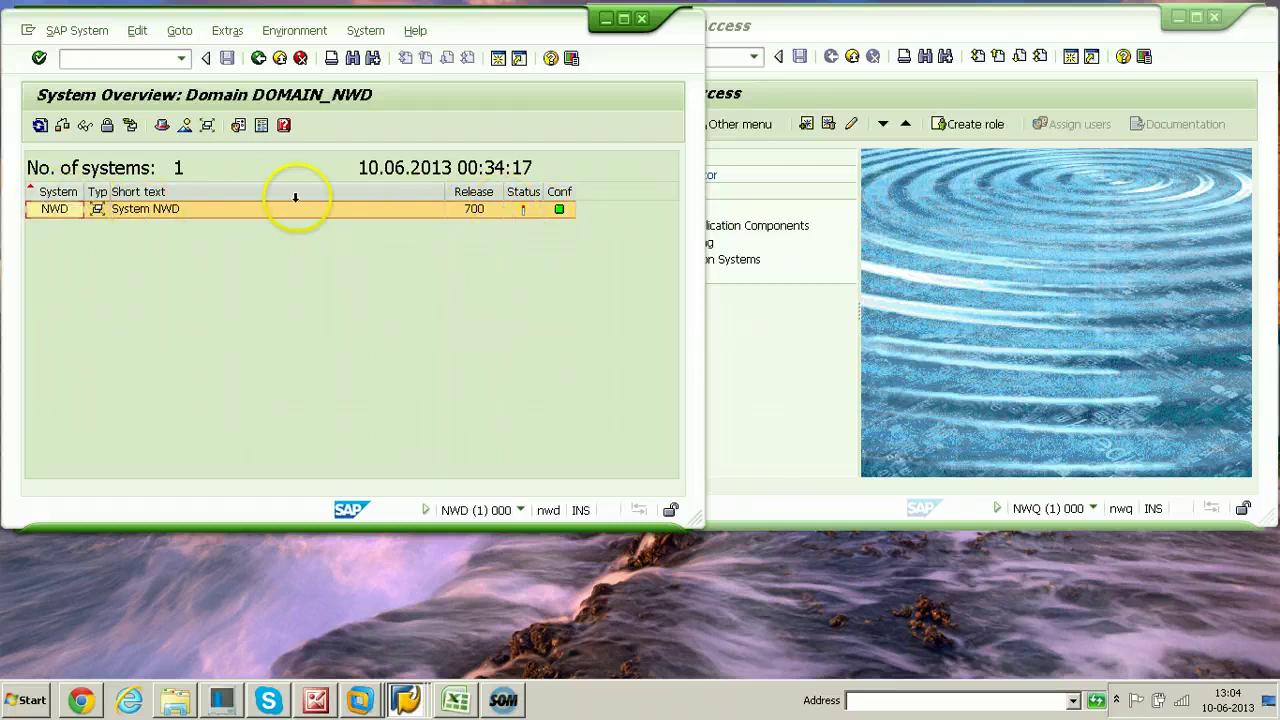
Step: Create and save a virtual system NWQ with description System NWQ and communication system NWD
click(56, 217)
click(88, 38)
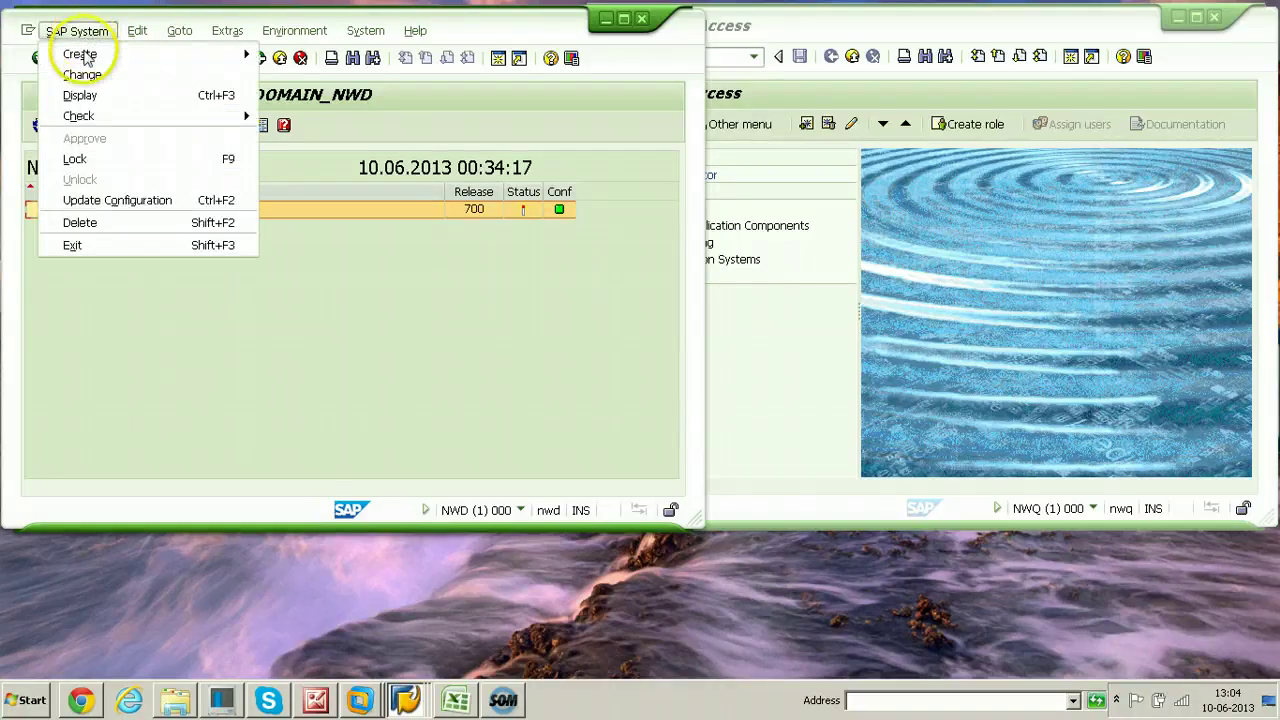
mouse_move(65, 54)
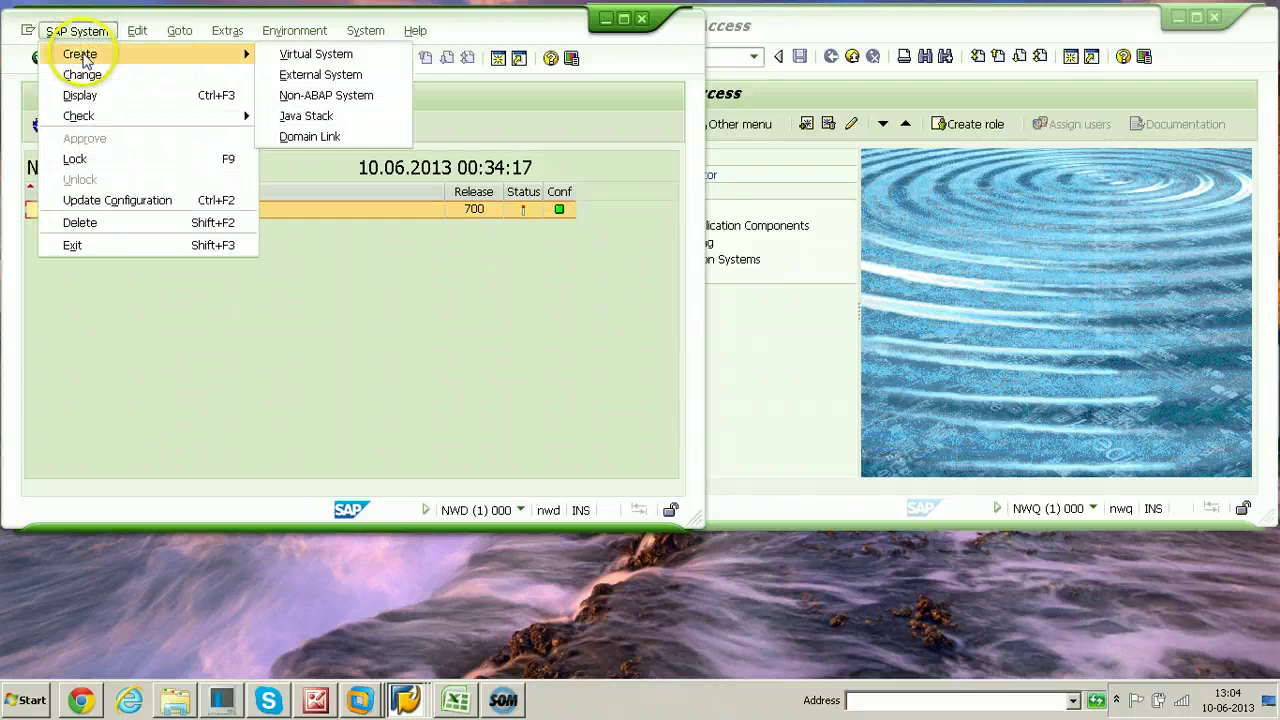
click(288, 60)
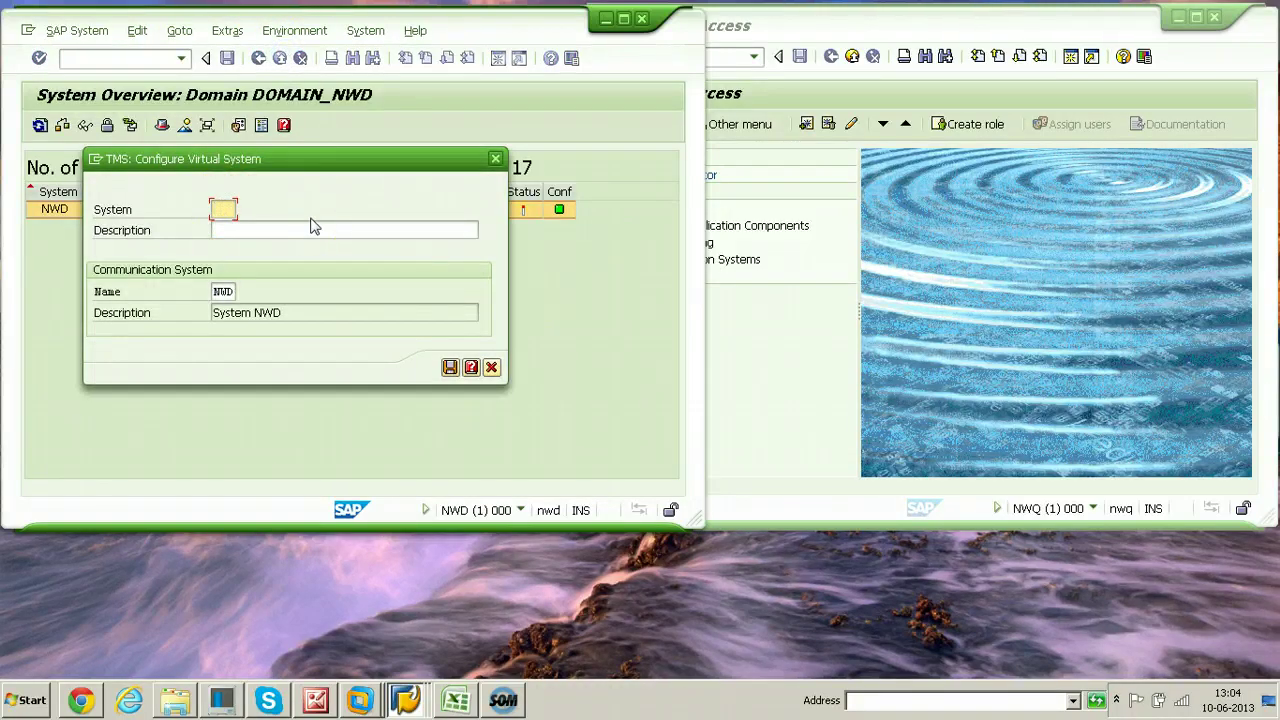
text(N)
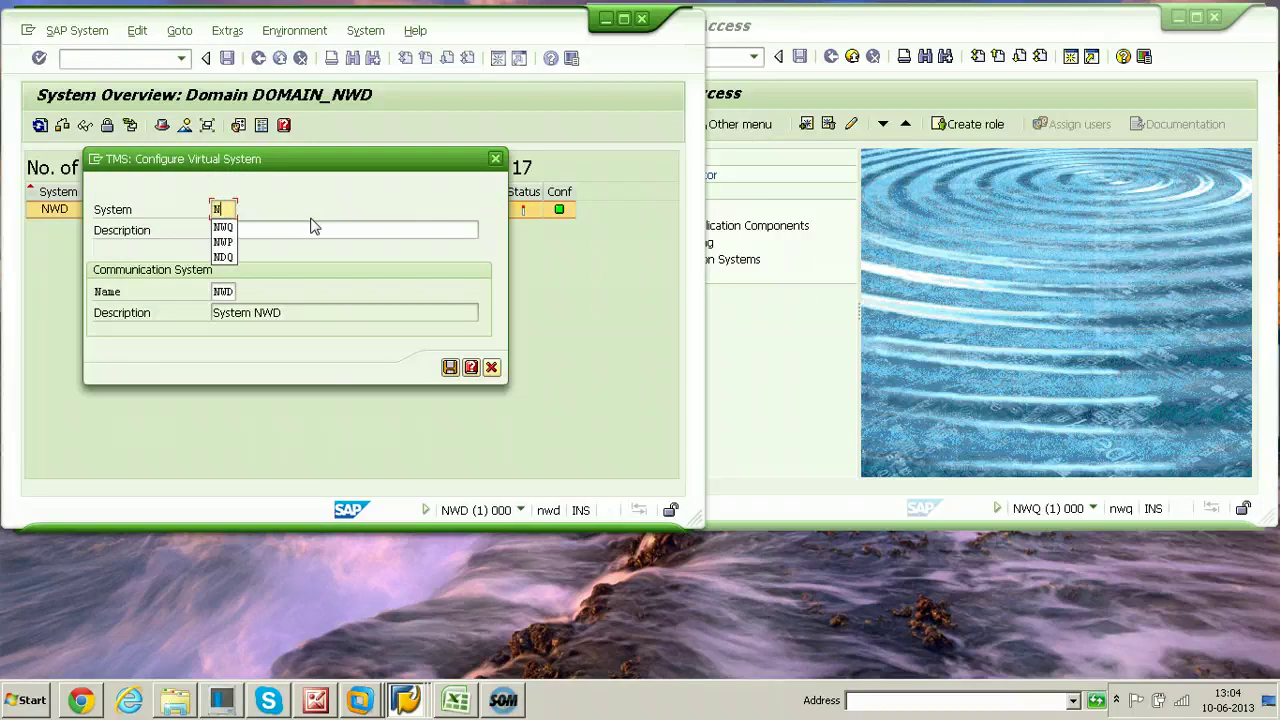
text(WQ)
click(312, 228)
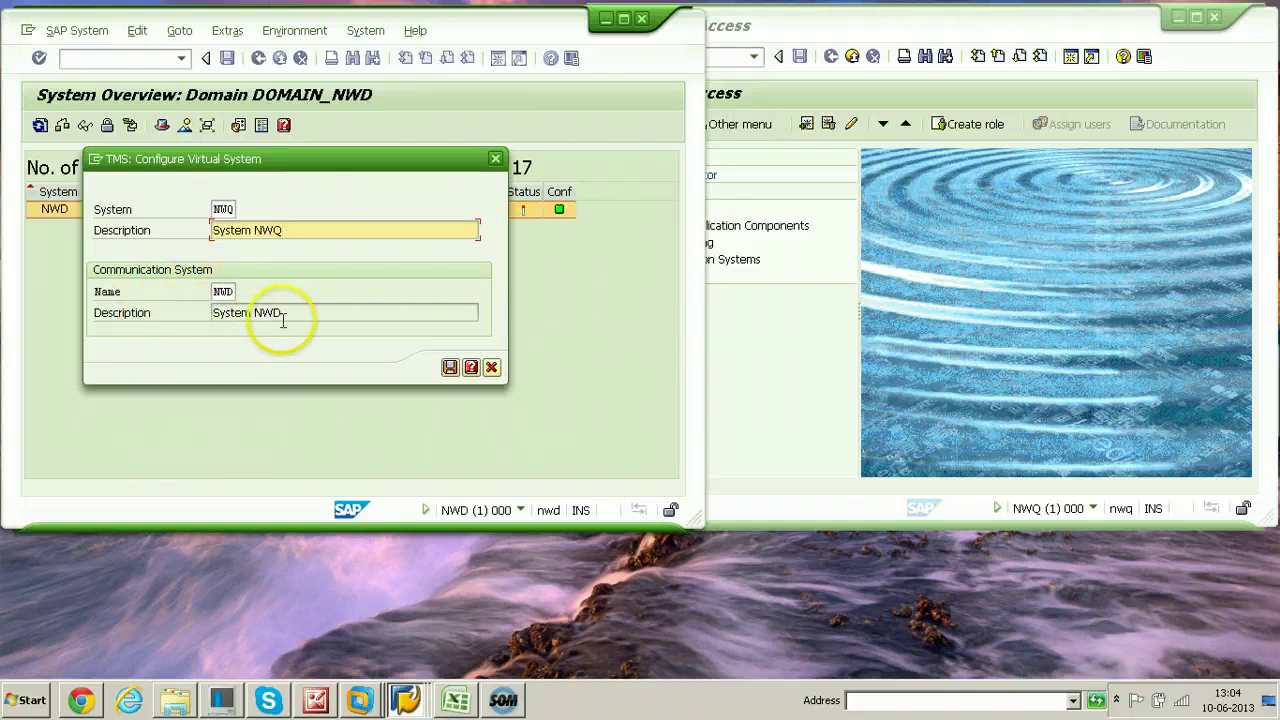
click(449, 368)
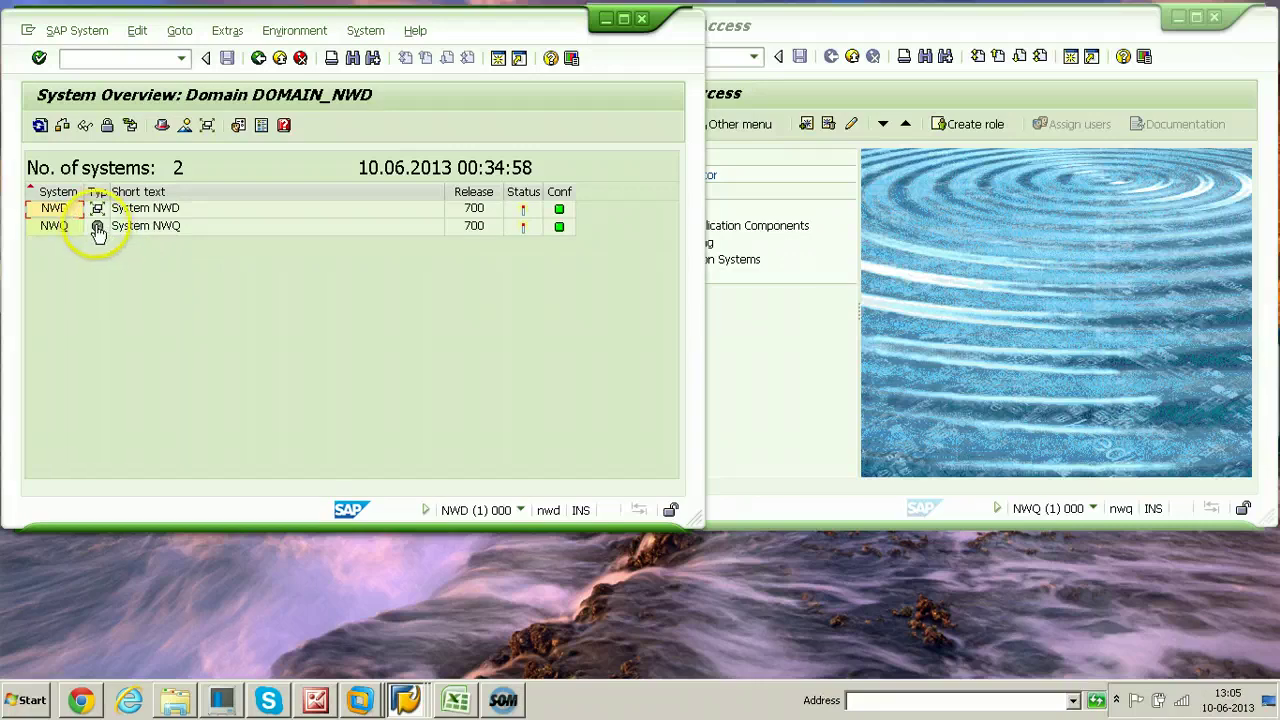
Step: Look up the system type and status symbols in the system overview's legend
click(261, 131)
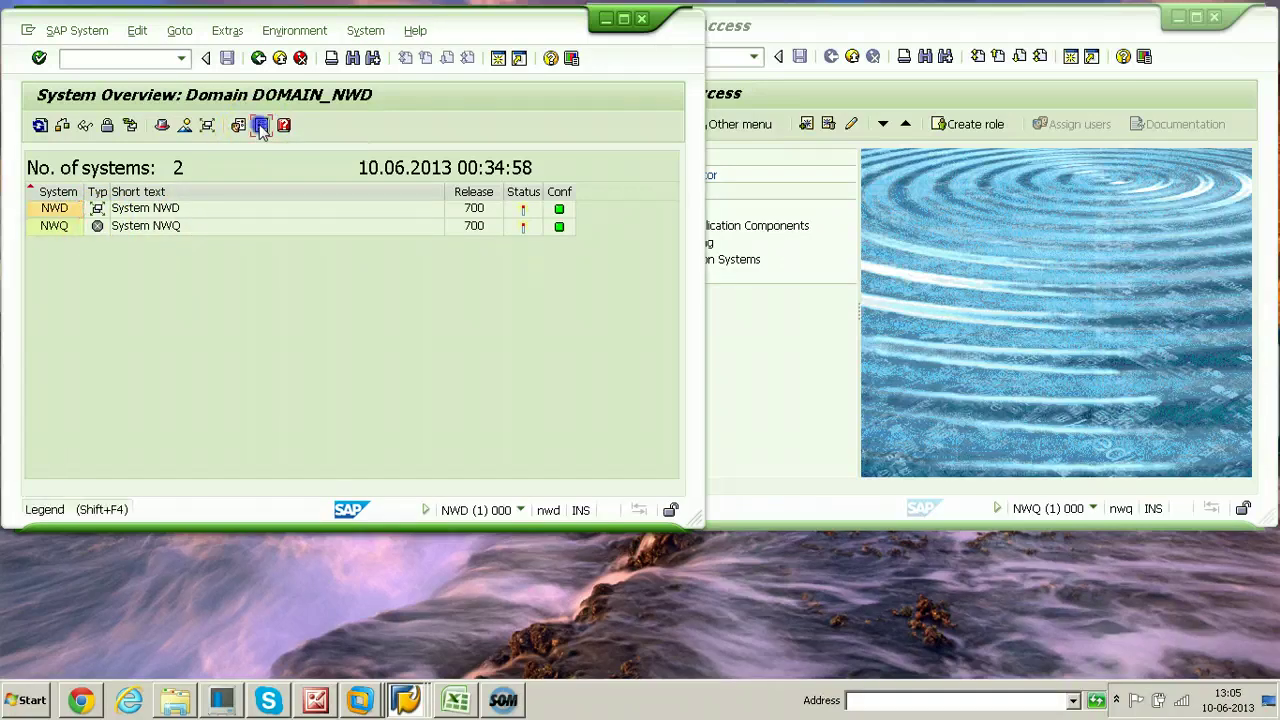
drag(253, 156, 427, 51)
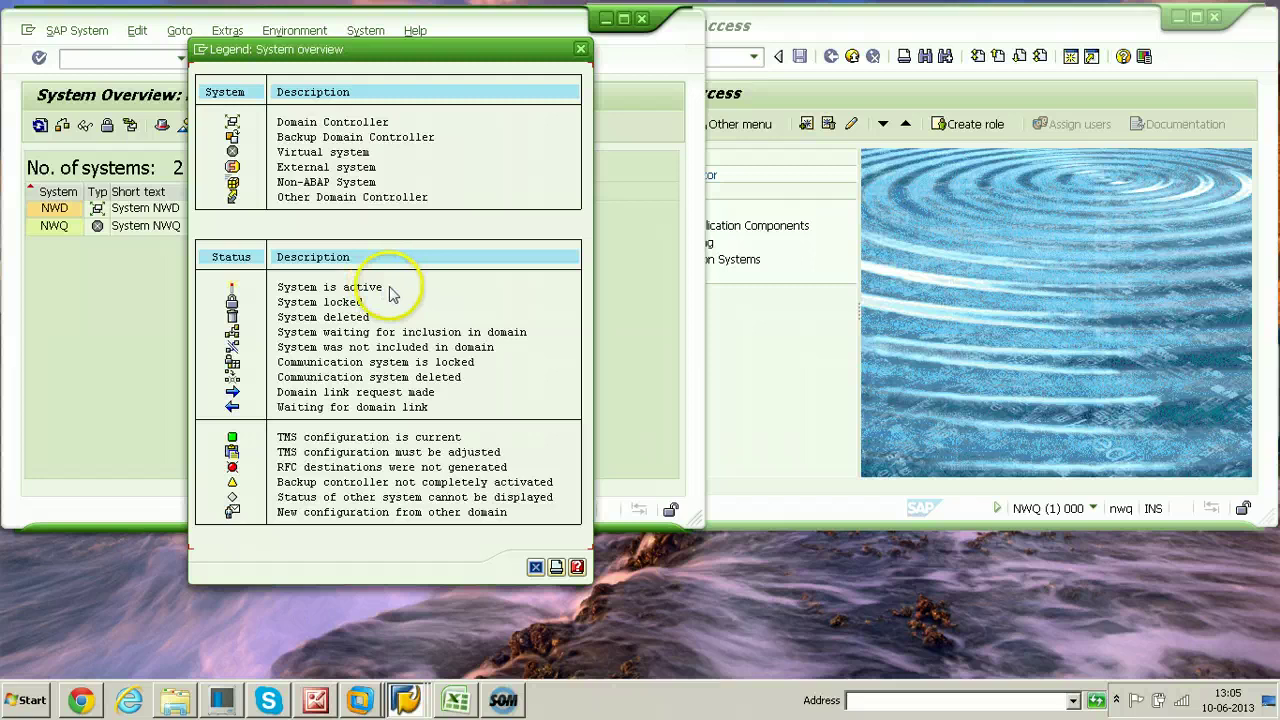
click(535, 568)
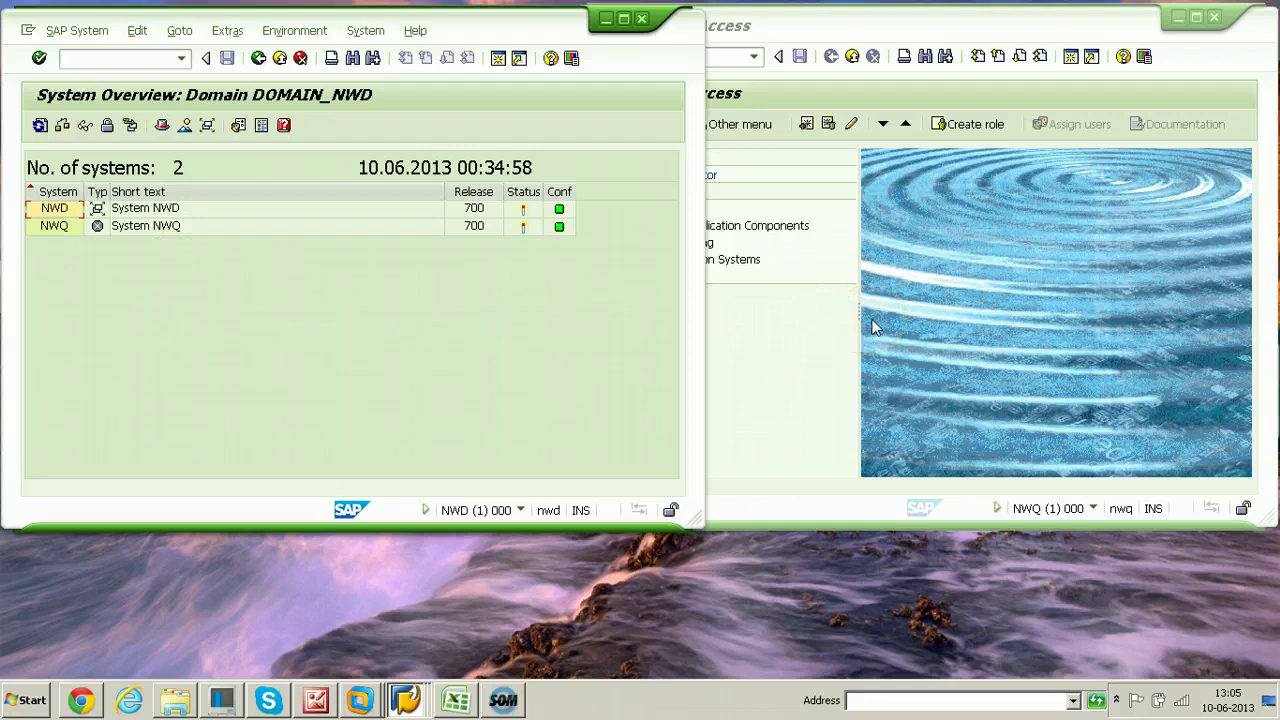
Step: Run transaction stms in system NWQ and switch to the other configuration for including the system in a transport domain
click(918, 348)
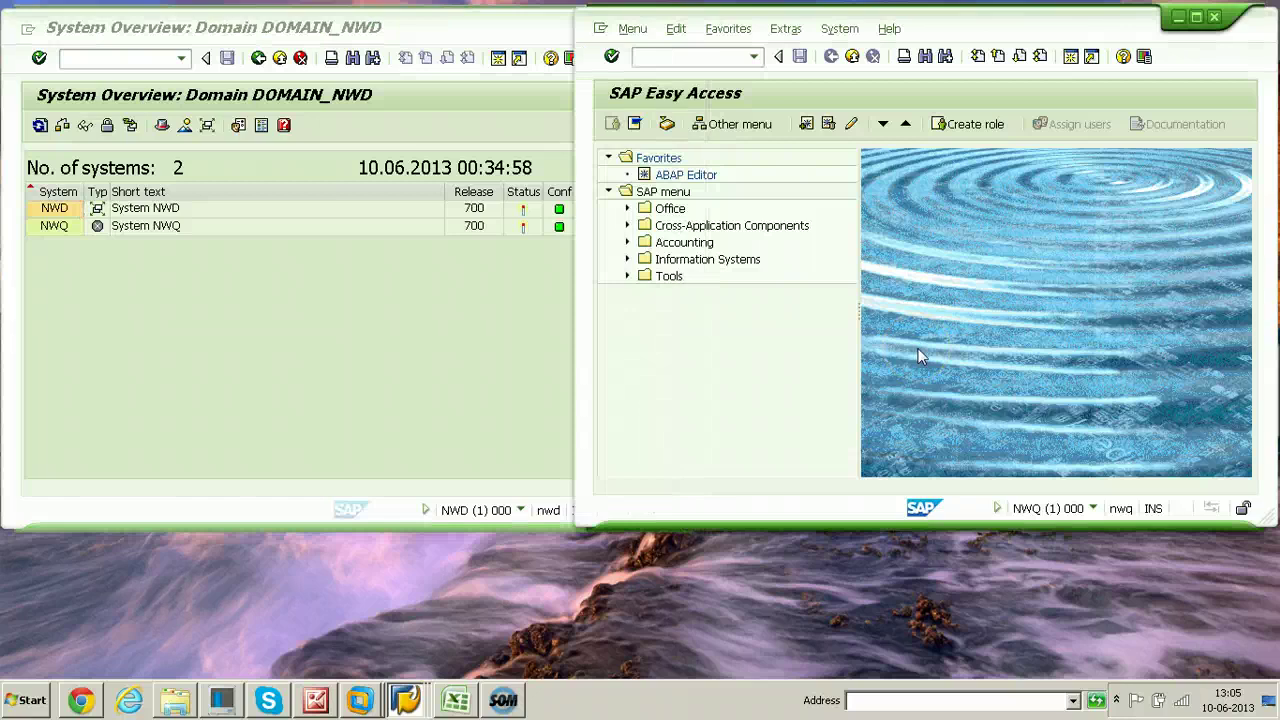
click(677, 58)
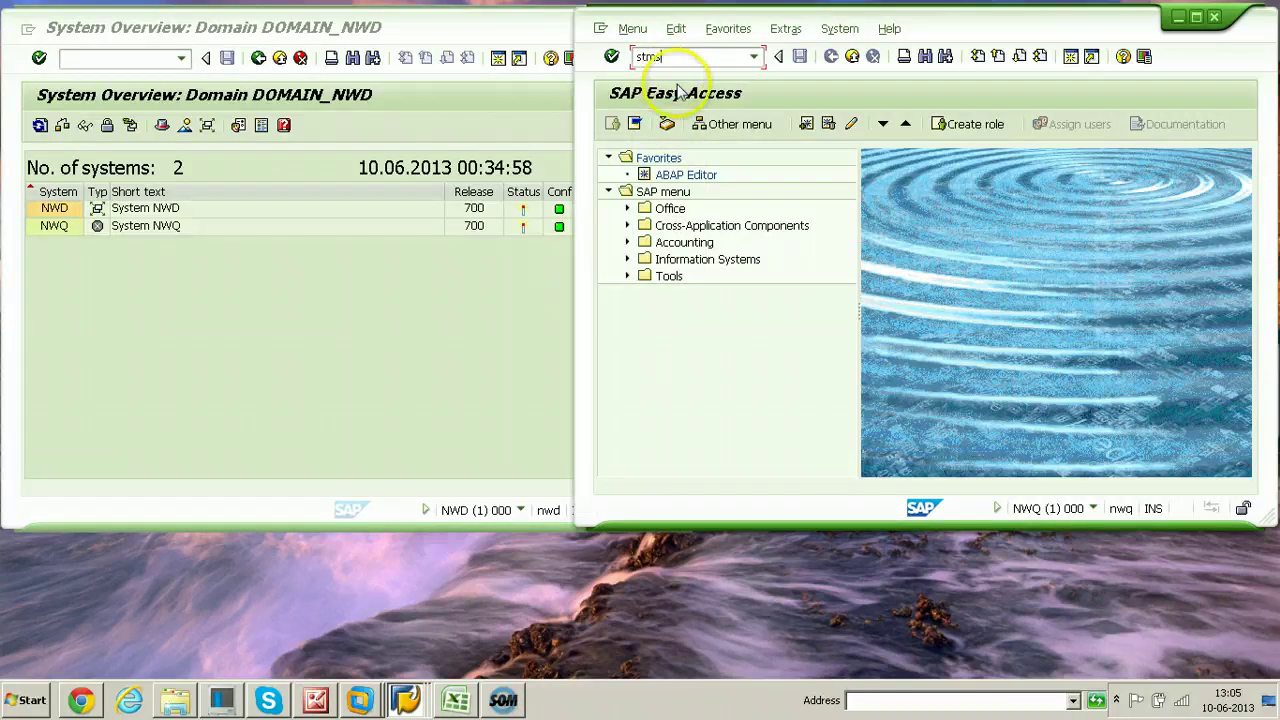
key(Return)
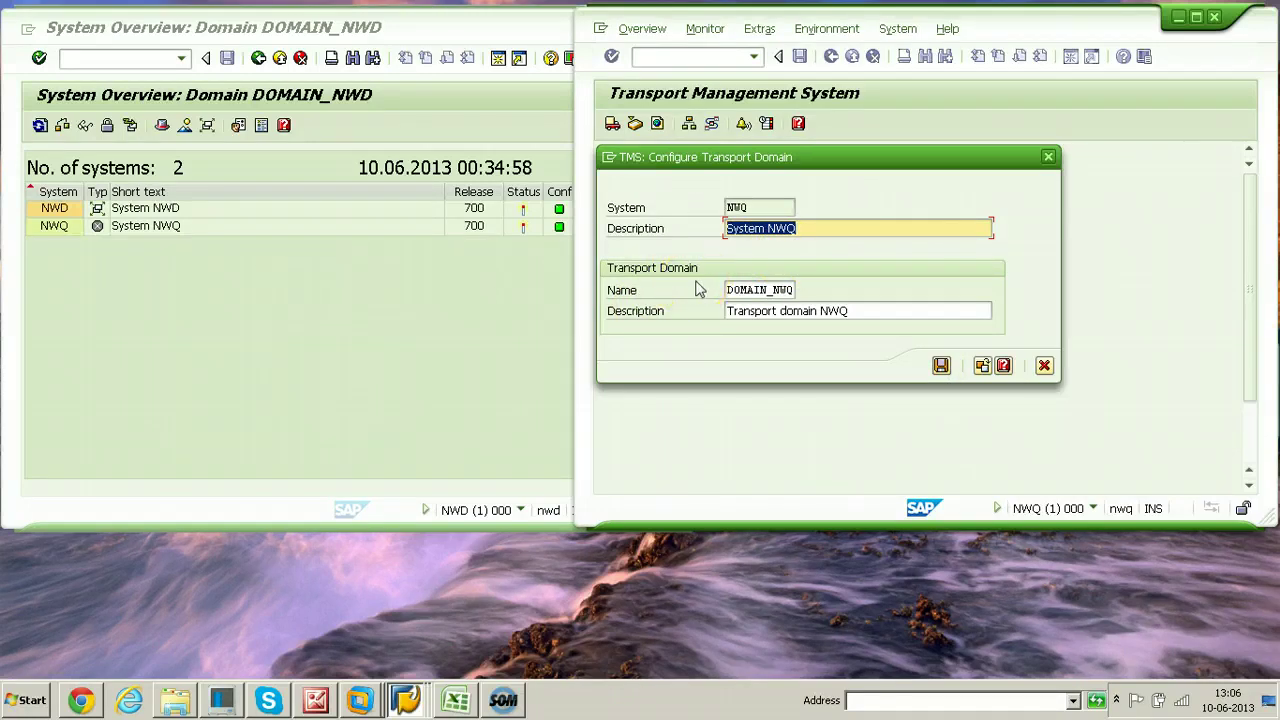
click(658, 258)
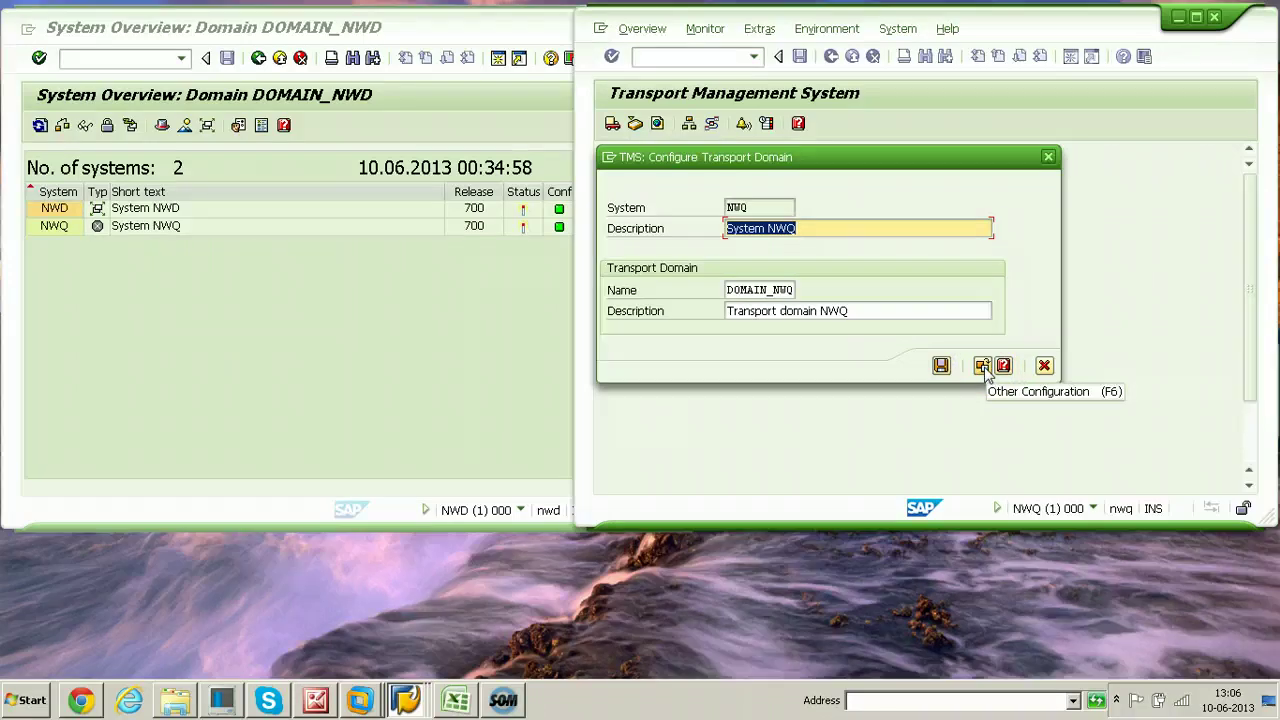
click(983, 366)
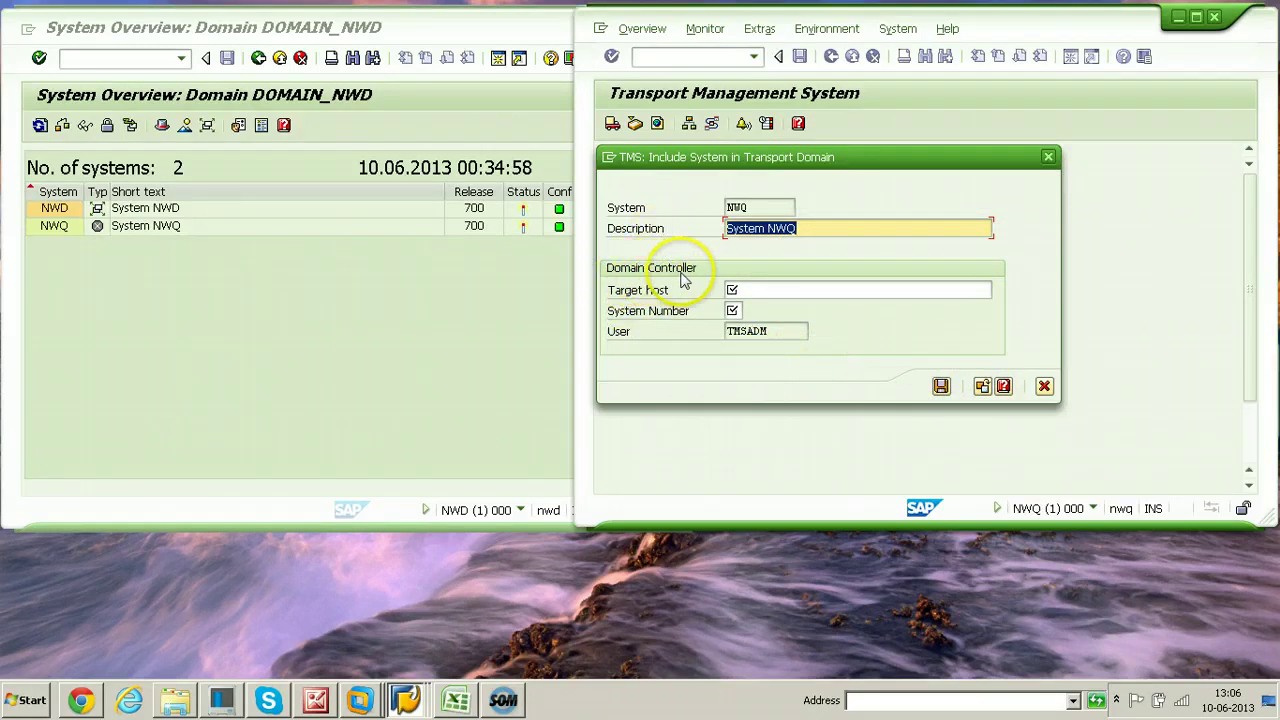
Step: Check the server name of system NWD and set the domain controller's target host to nwd for NWQ
click(769, 290)
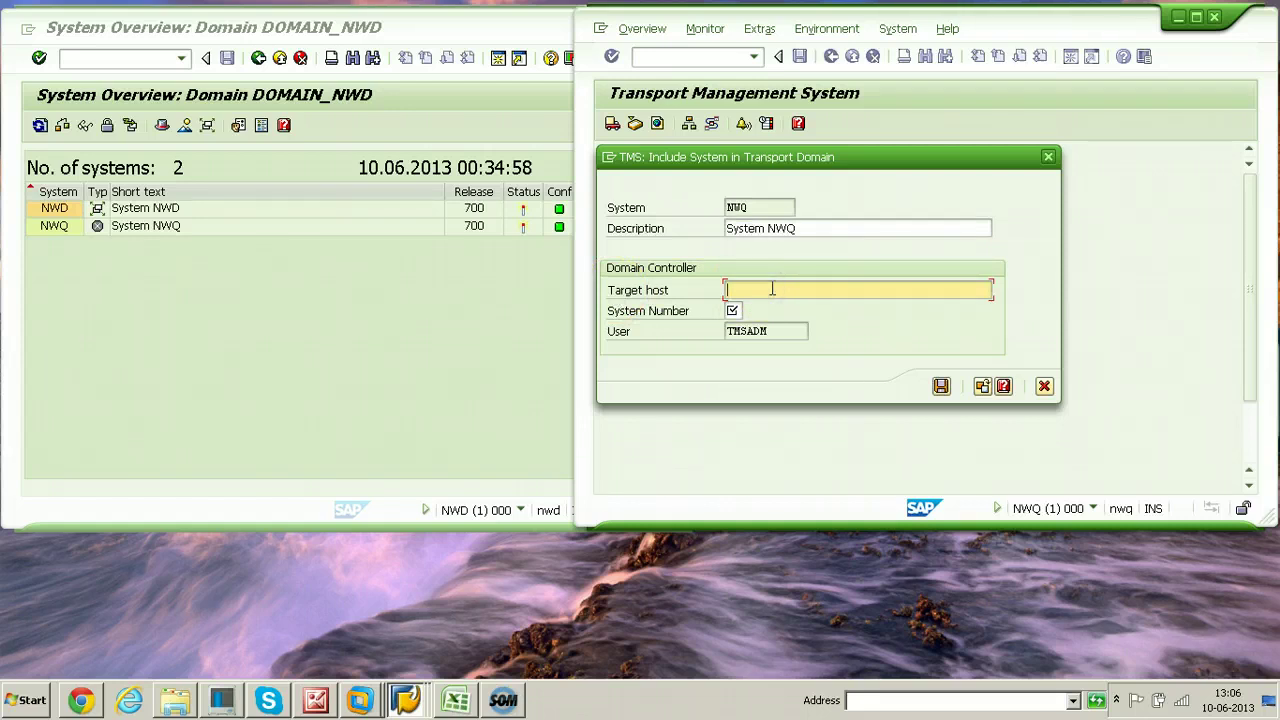
click(400, 508)
click(547, 513)
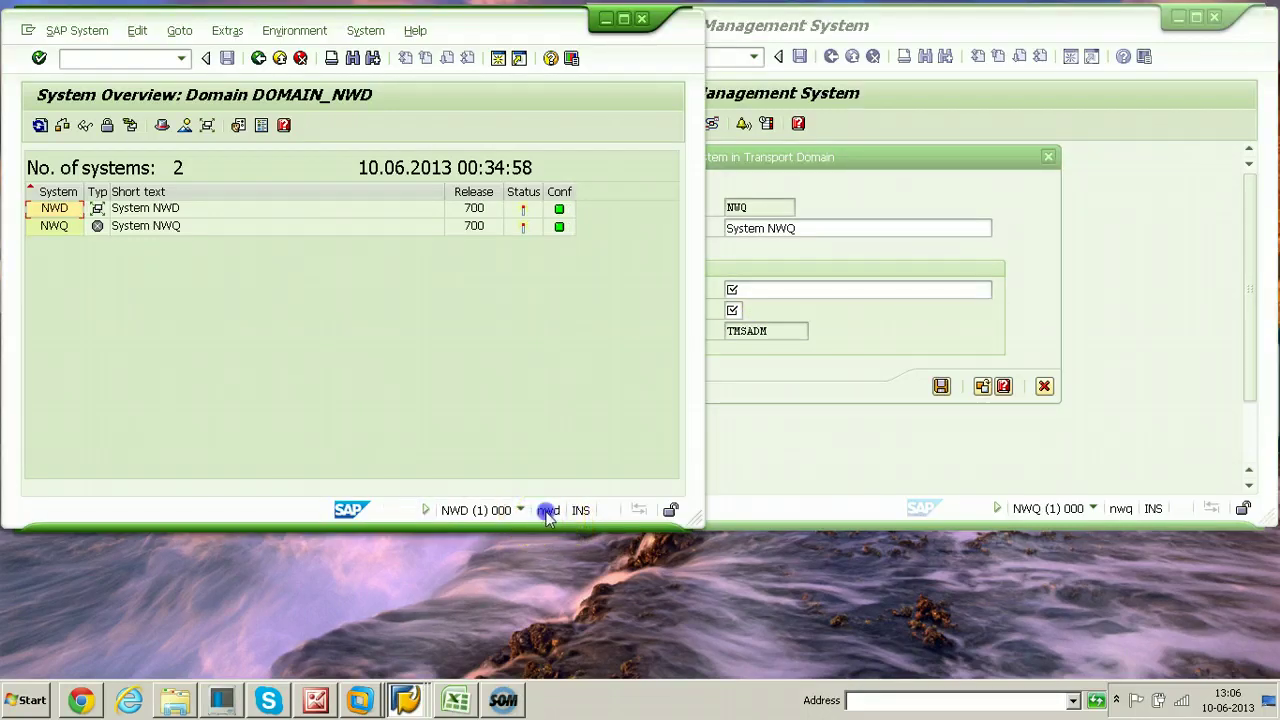
click(790, 478)
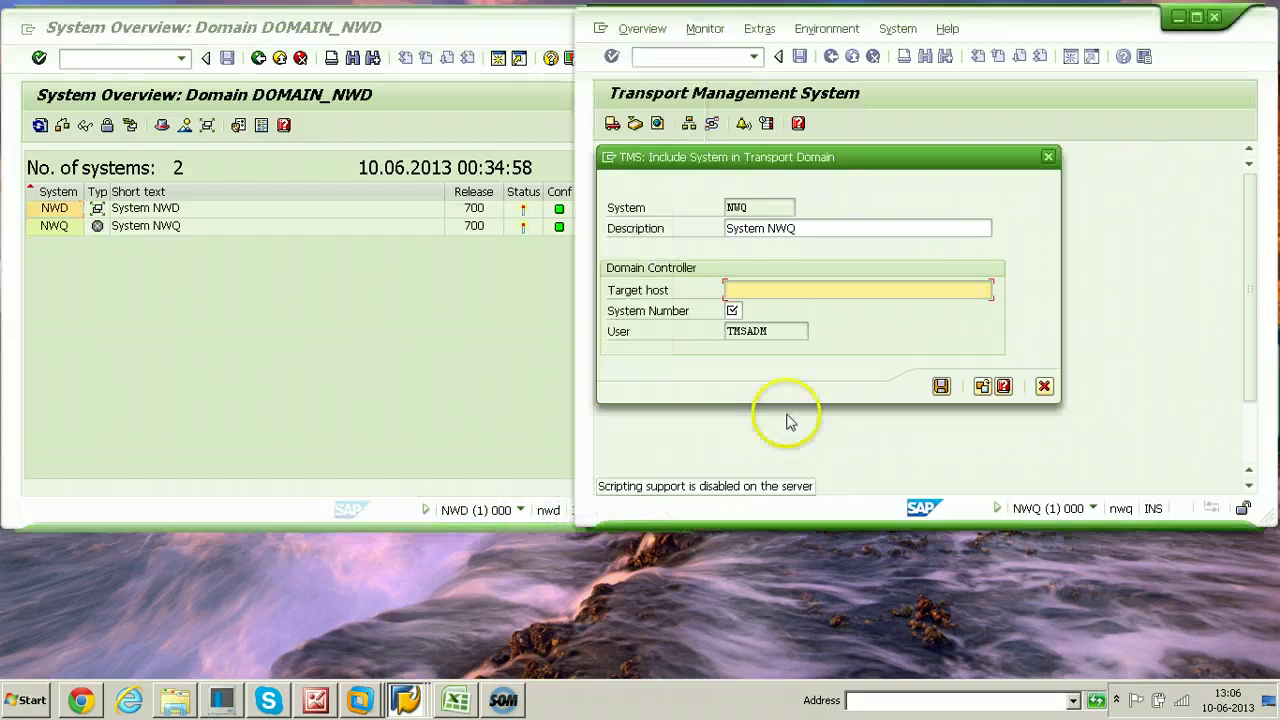
click(760, 289)
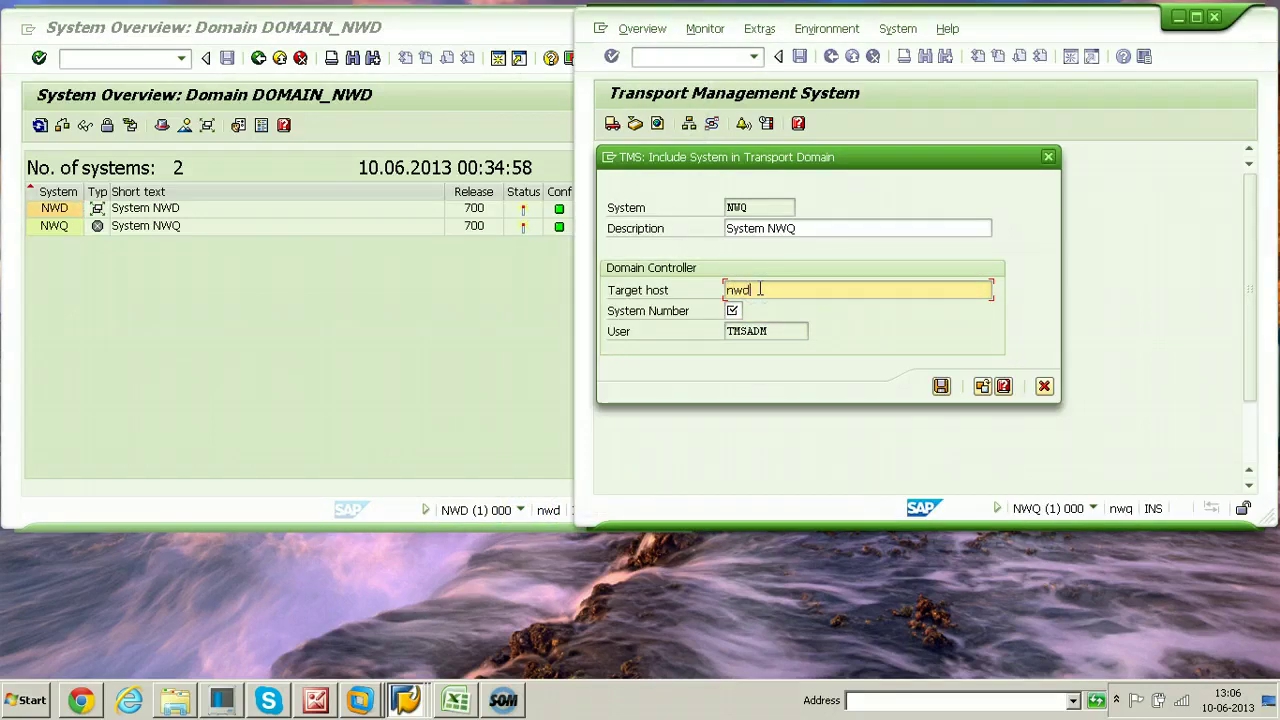
Step: Check the session details of system NWD and open its system status
click(409, 508)
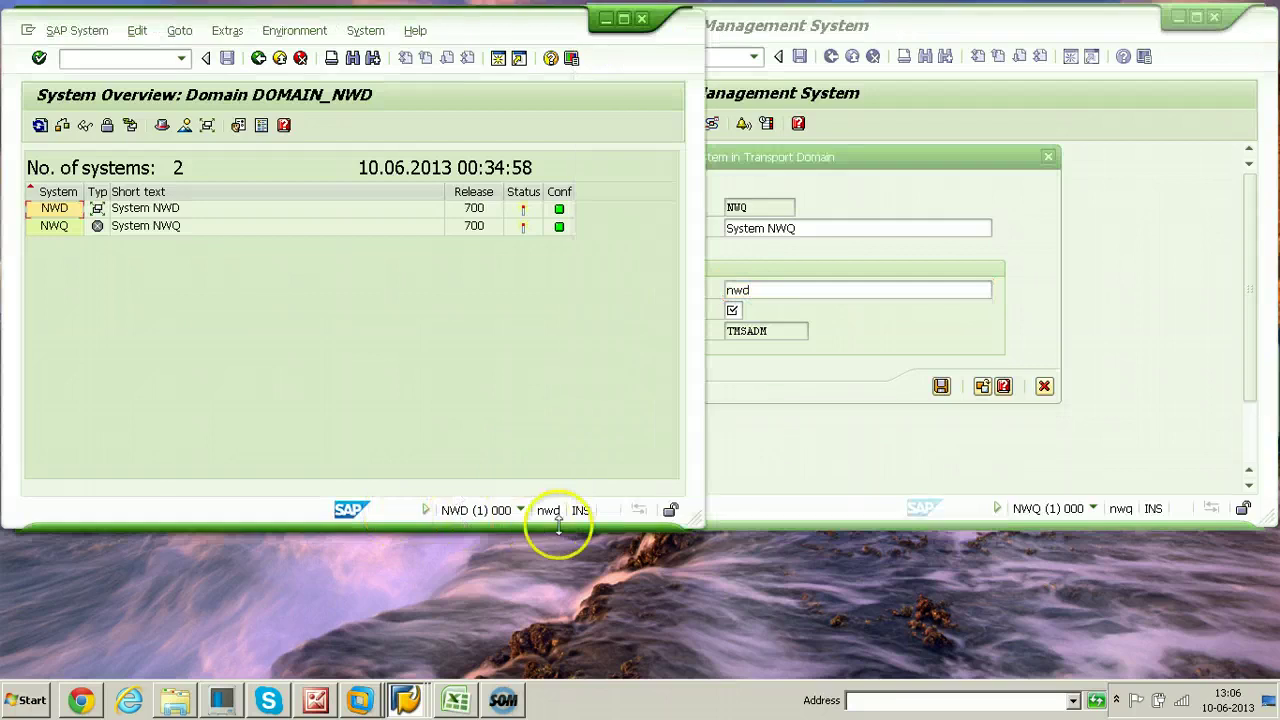
click(521, 510)
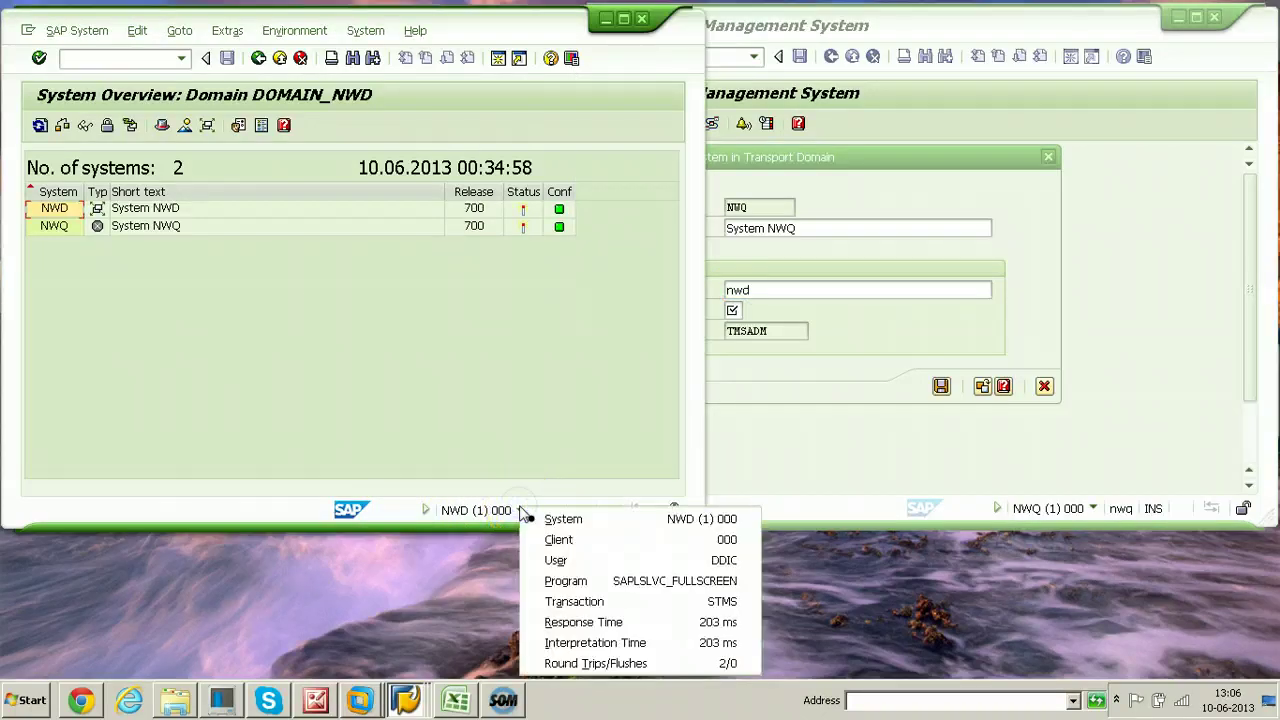
click(262, 398)
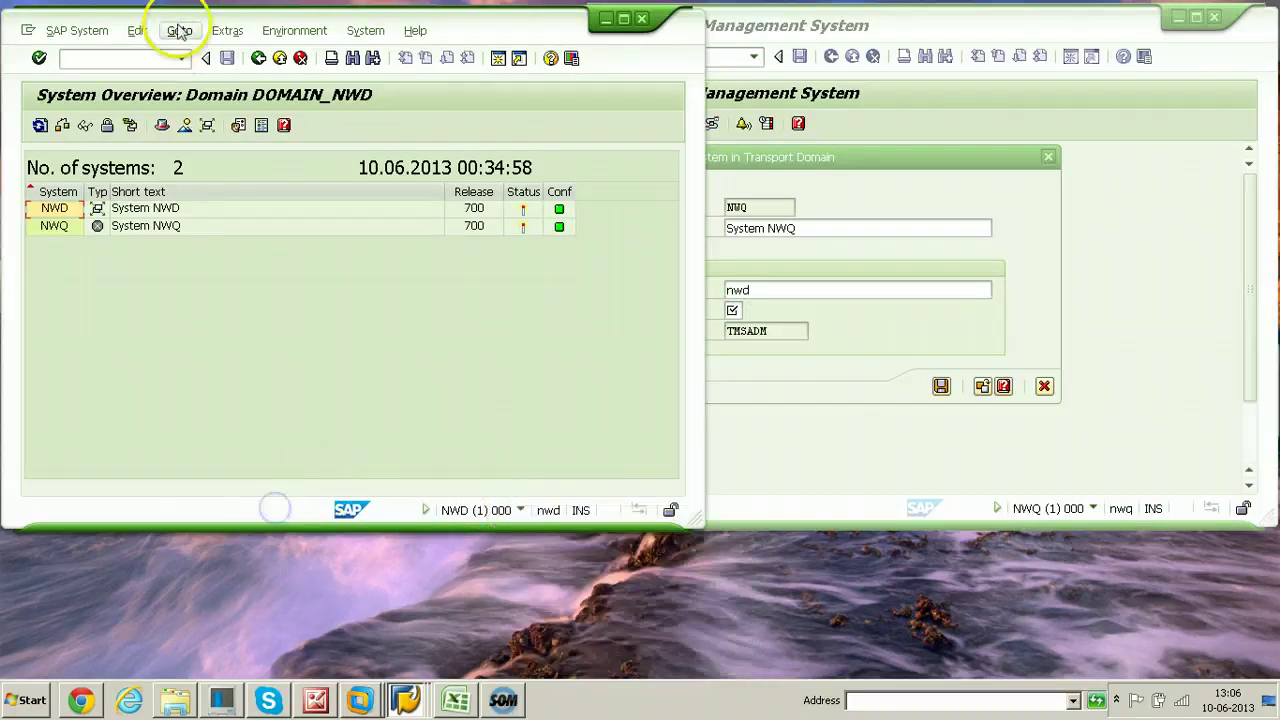
click(365, 31)
click(394, 280)
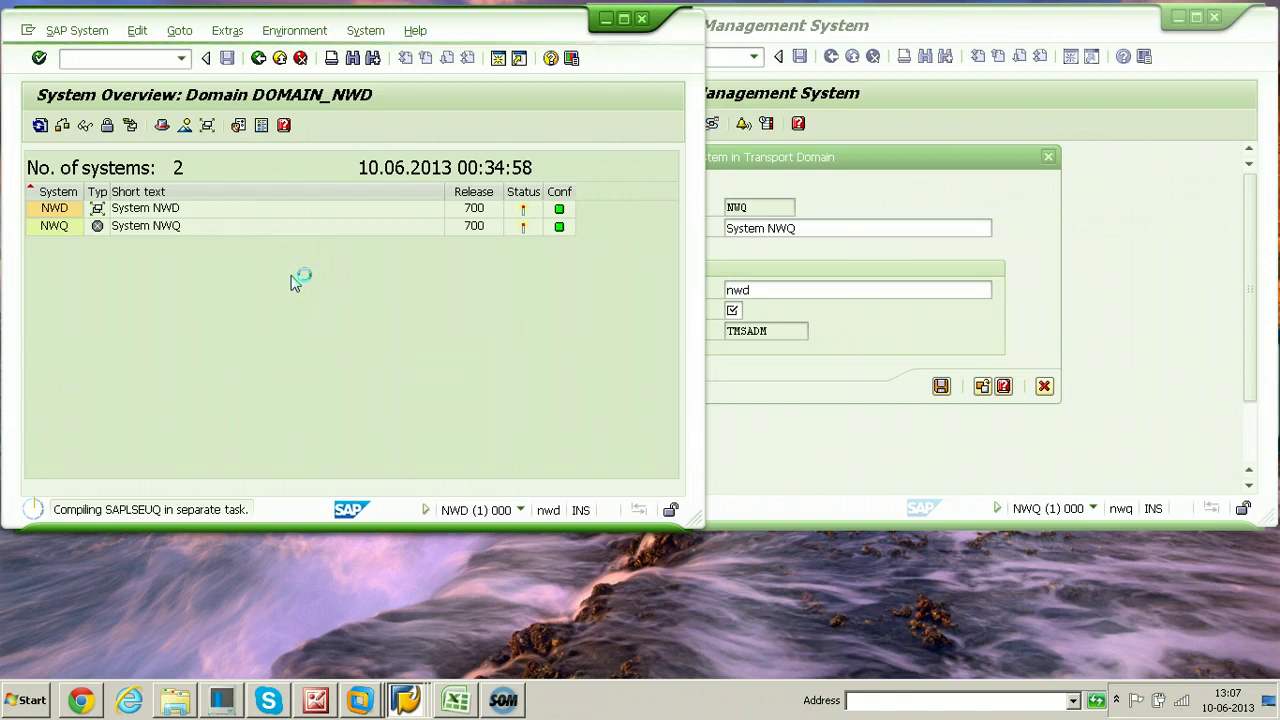
Step: Switch to the nwd virtual machine to check it and return to the SAP windows
click(360, 700)
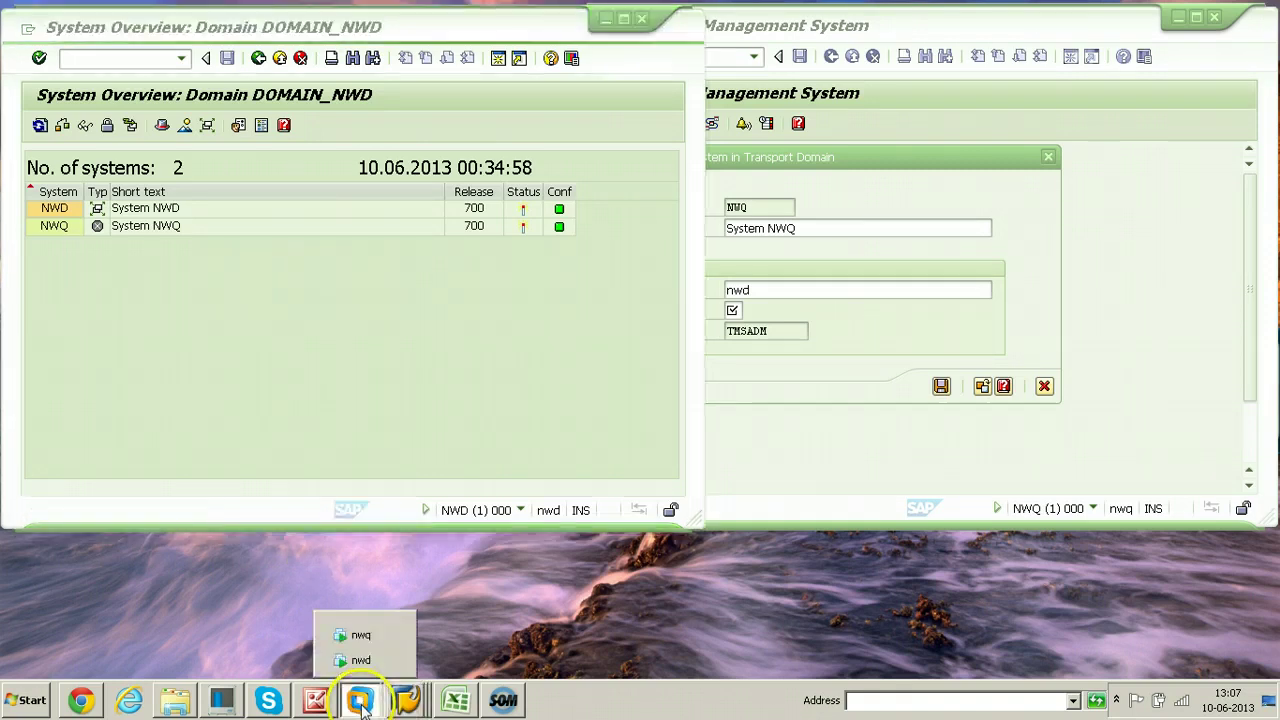
click(360, 661)
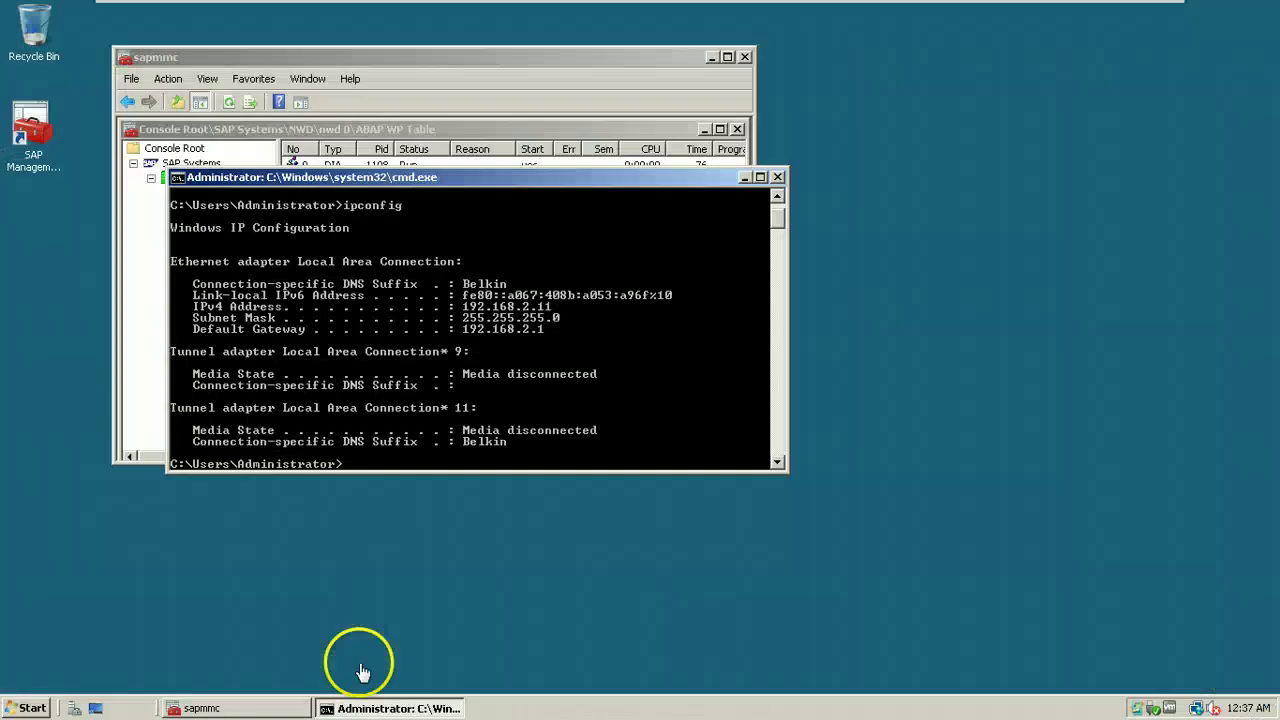
click(343, 58)
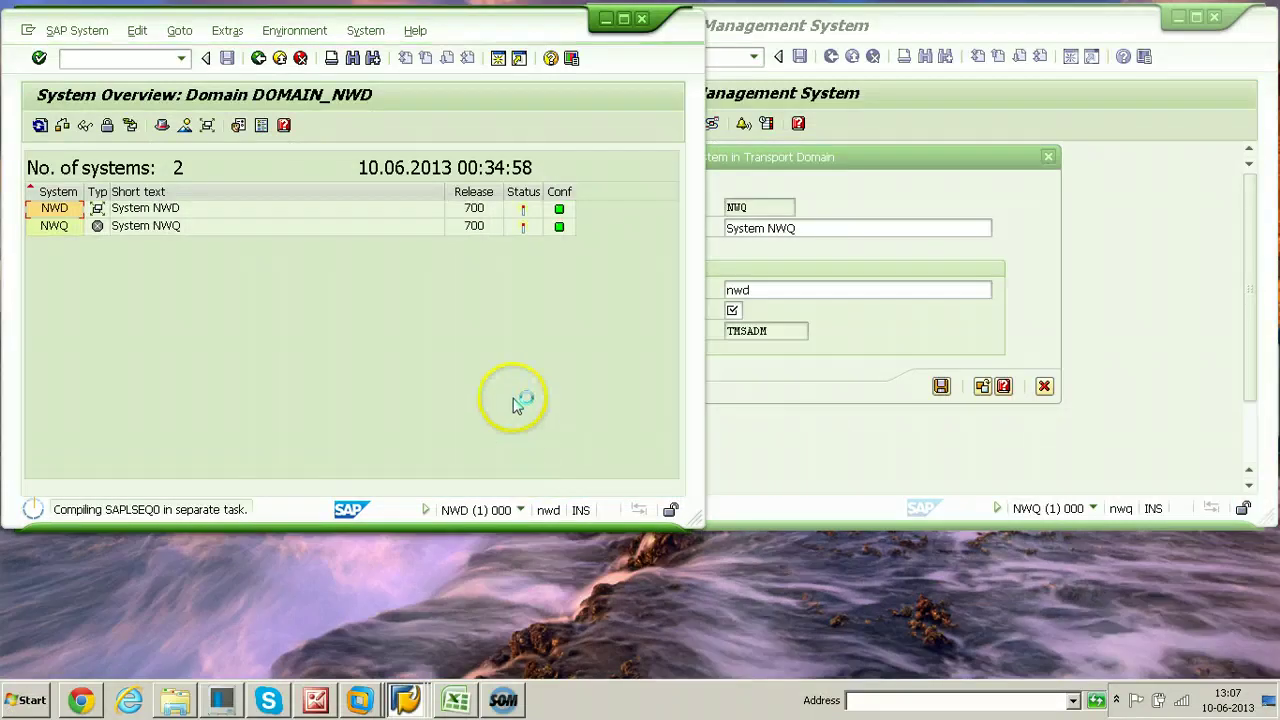
Step: Set the domain controller's system number to 00 for NWQ and save the request to include it in the transport domain
click(880, 491)
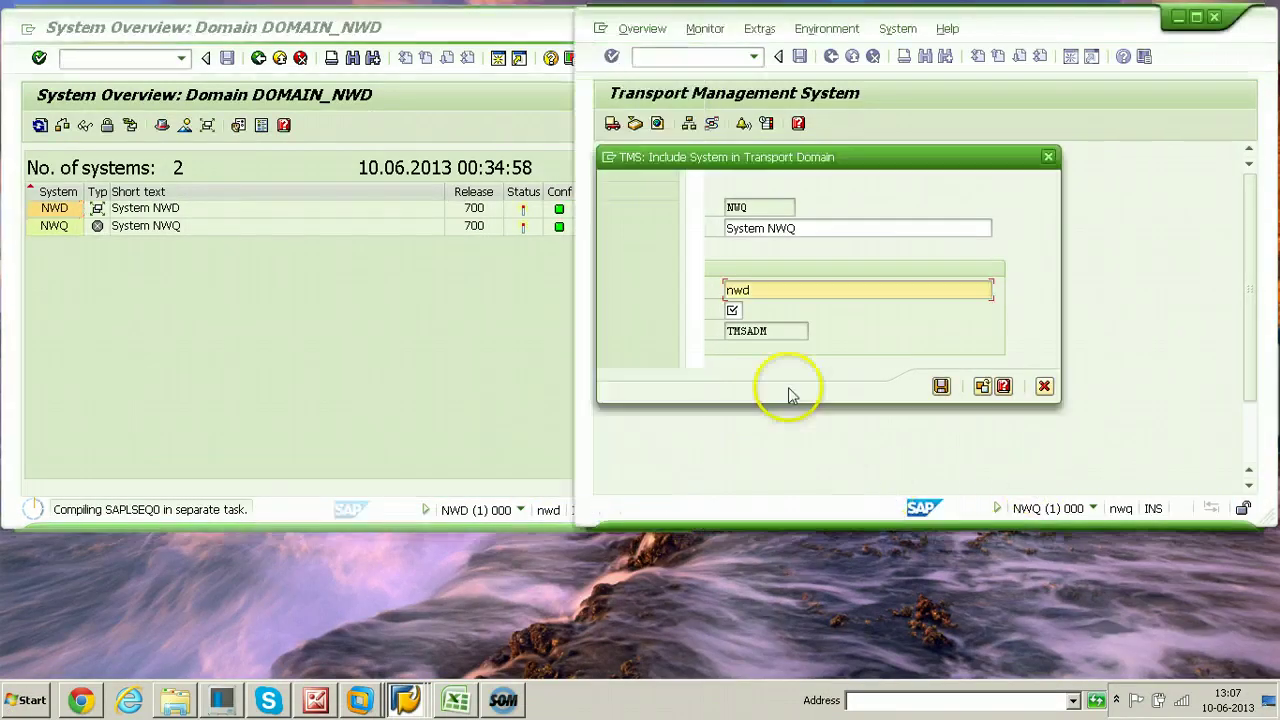
click(735, 310)
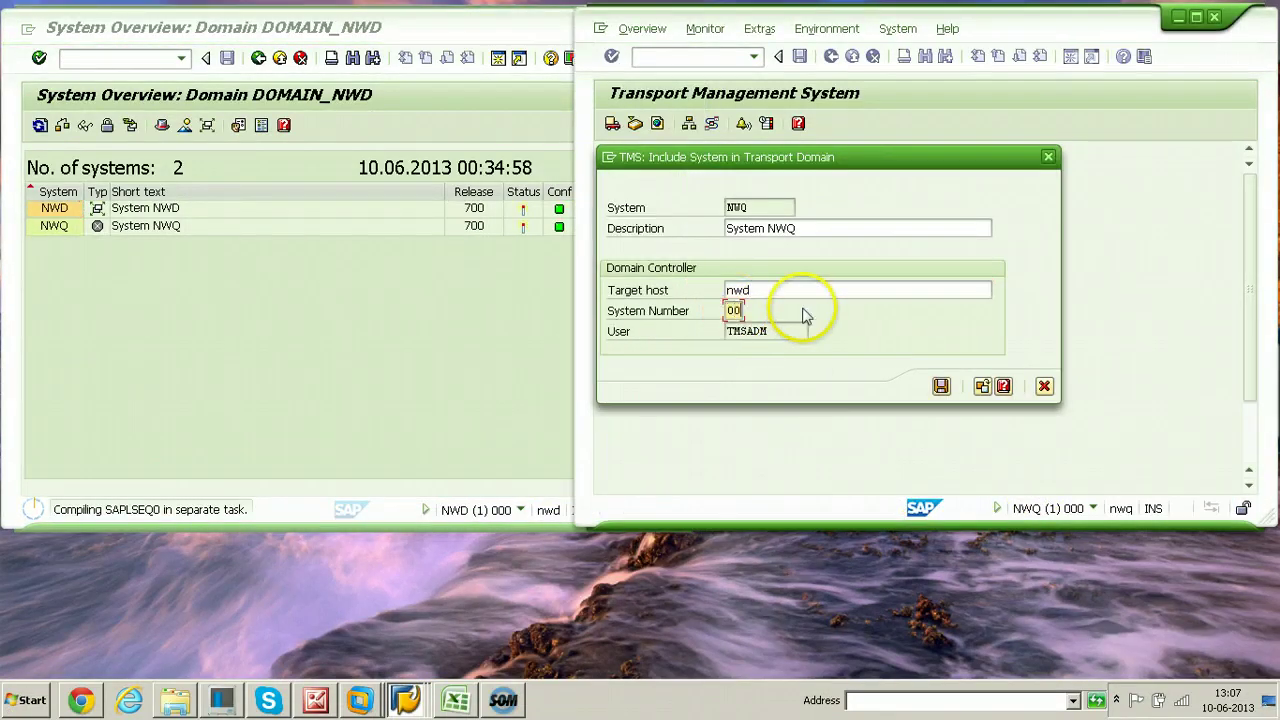
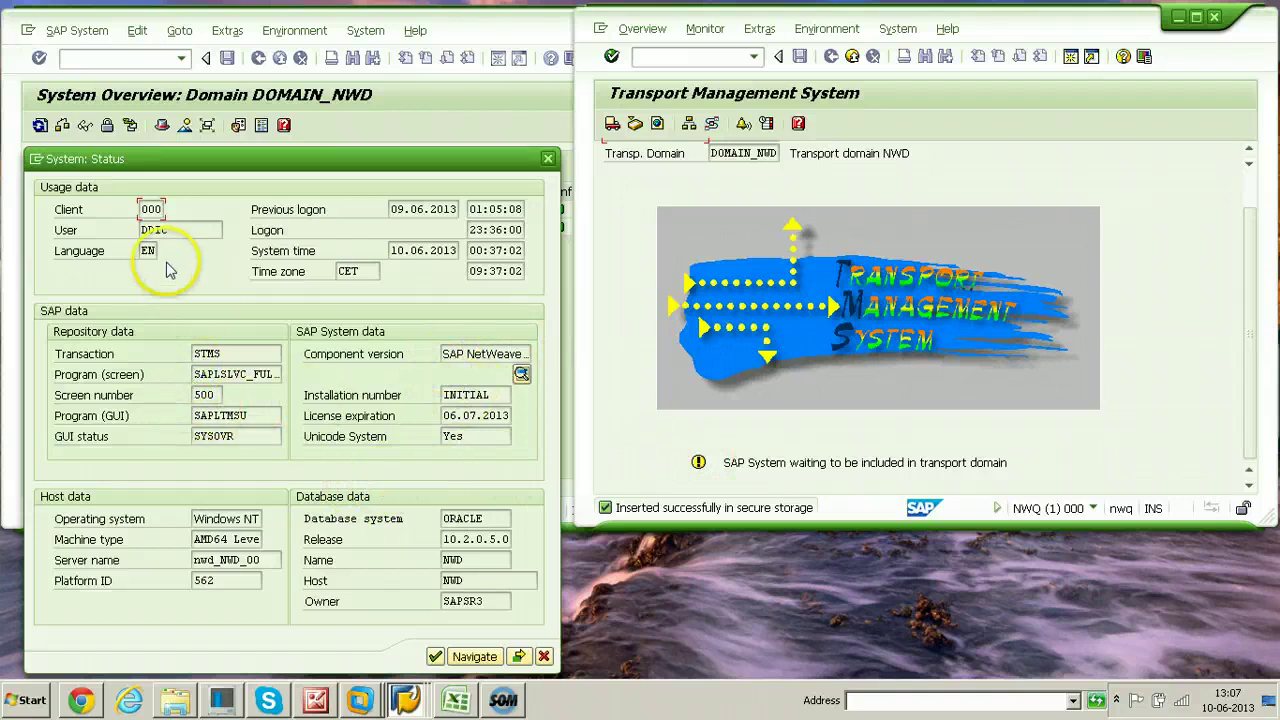
Step: Look up the software component releases and support package levels of system NWD and close its system status
click(522, 373)
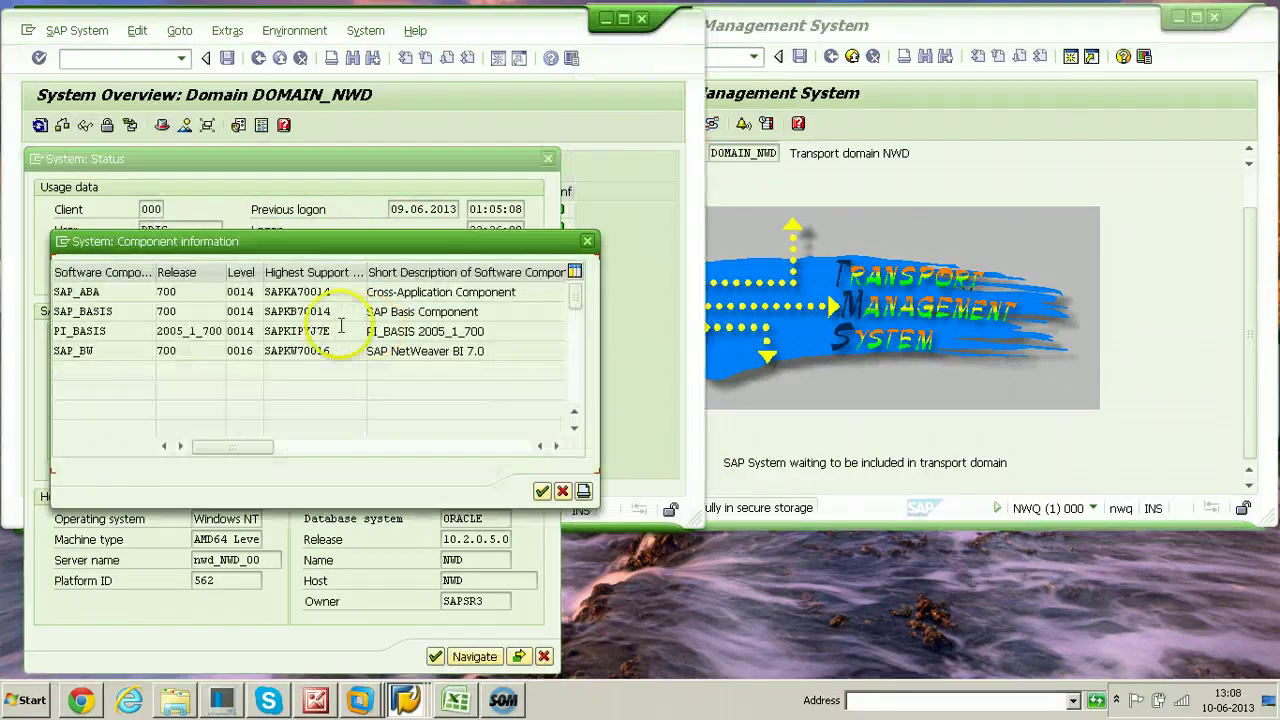
click(587, 241)
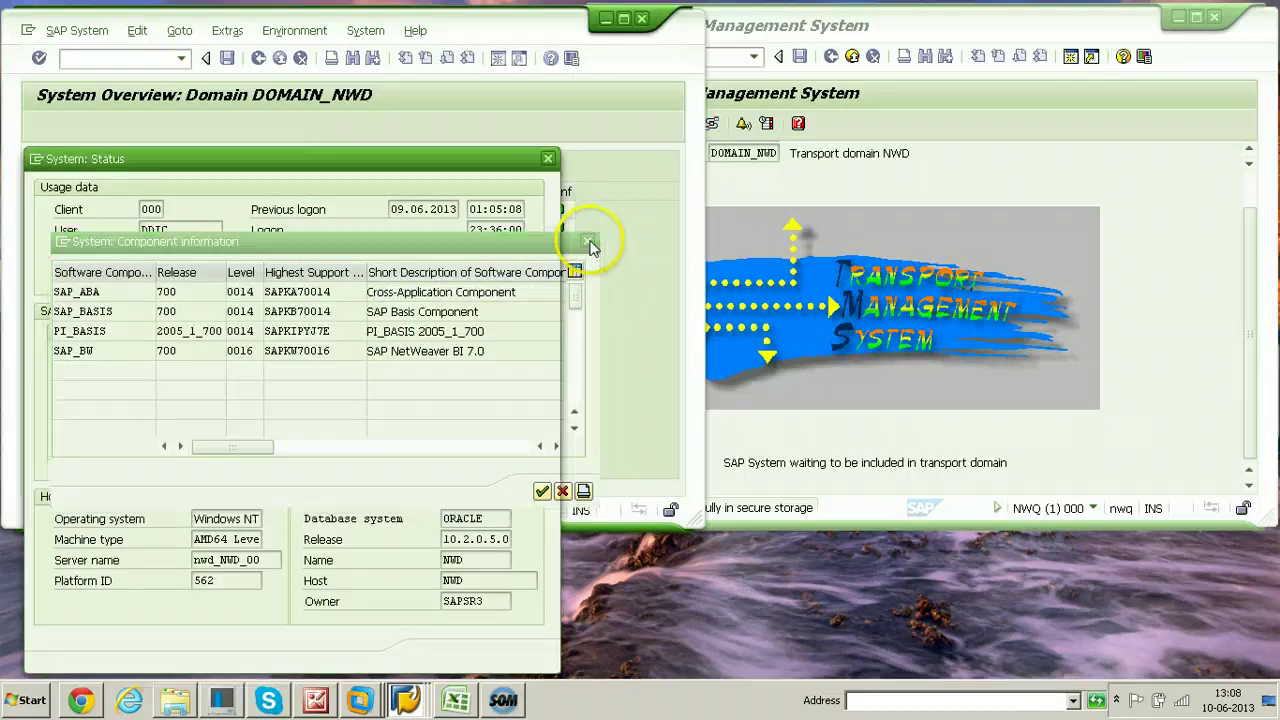
click(548, 161)
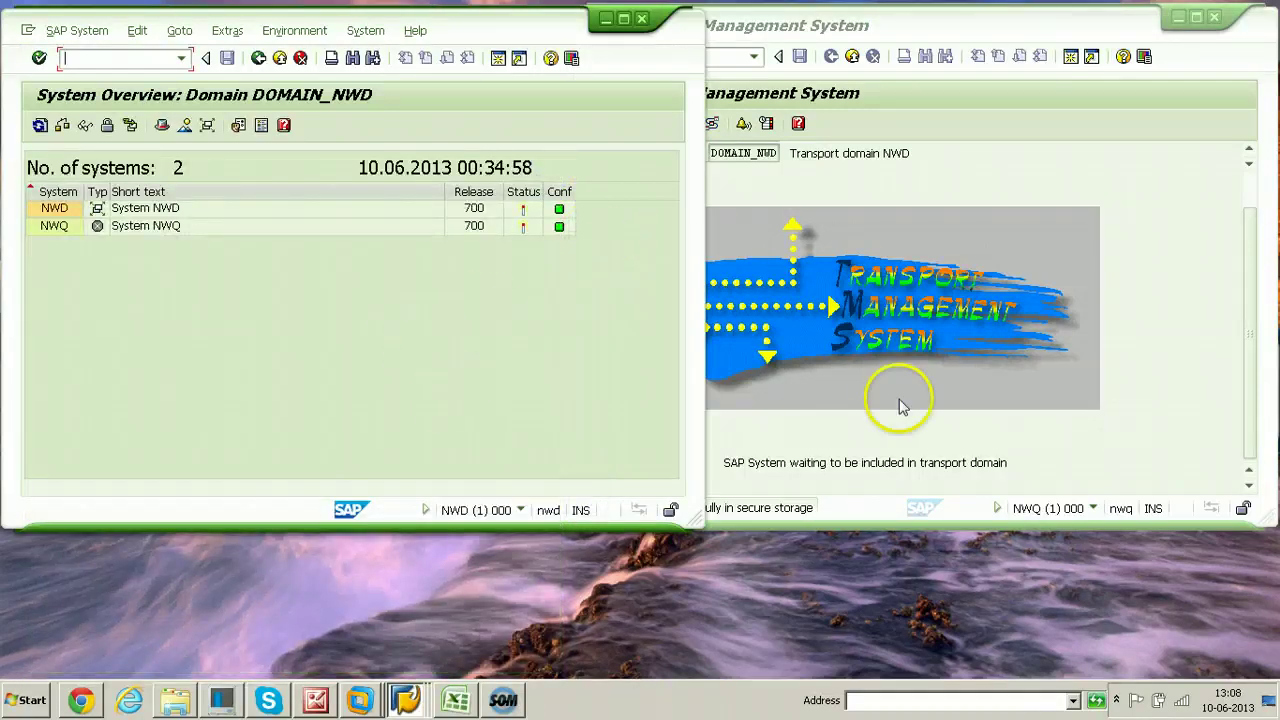
Step: Examine the transport domain inclusion status on system NWQ's Transport Management System screen
click(894, 444)
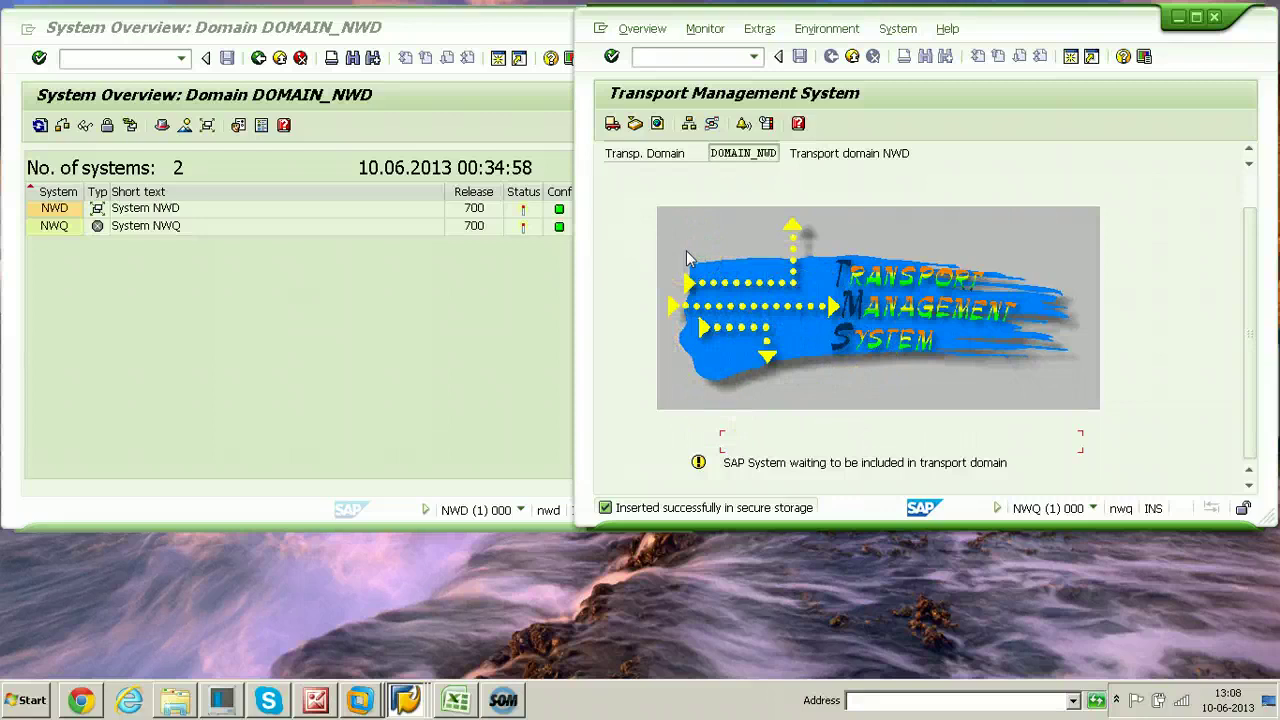
click(806, 410)
click(1246, 422)
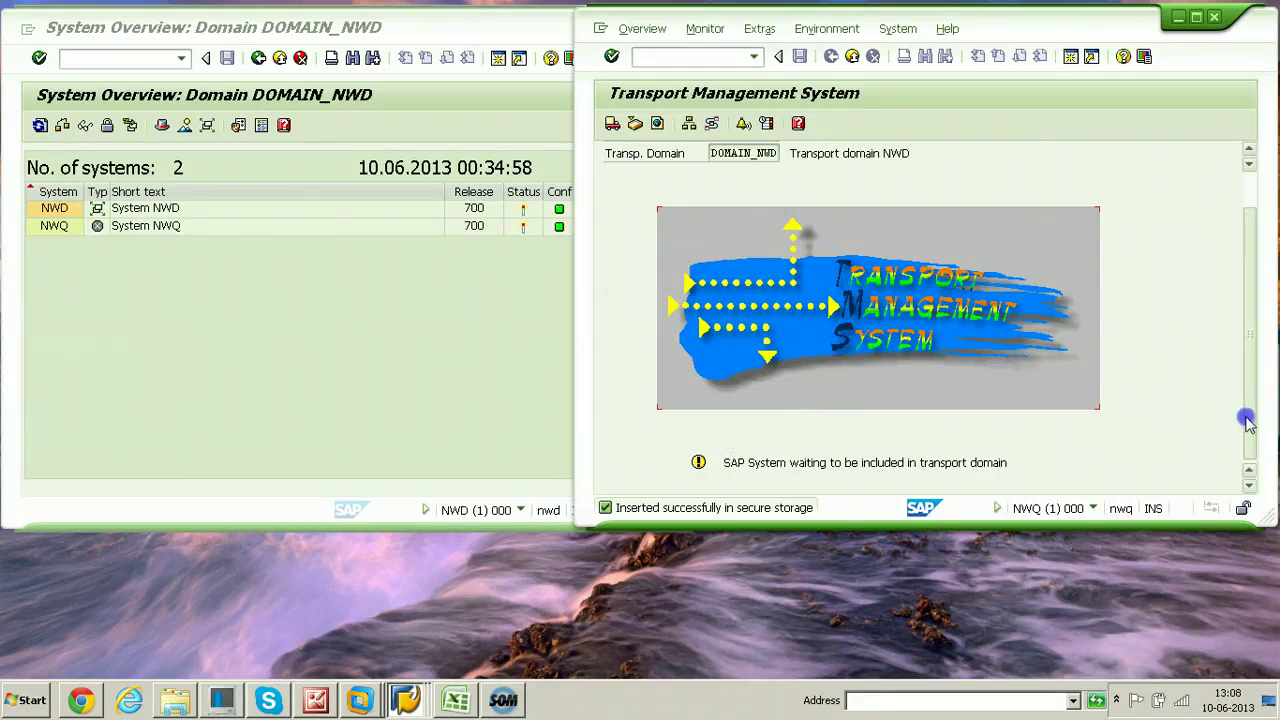
click(726, 464)
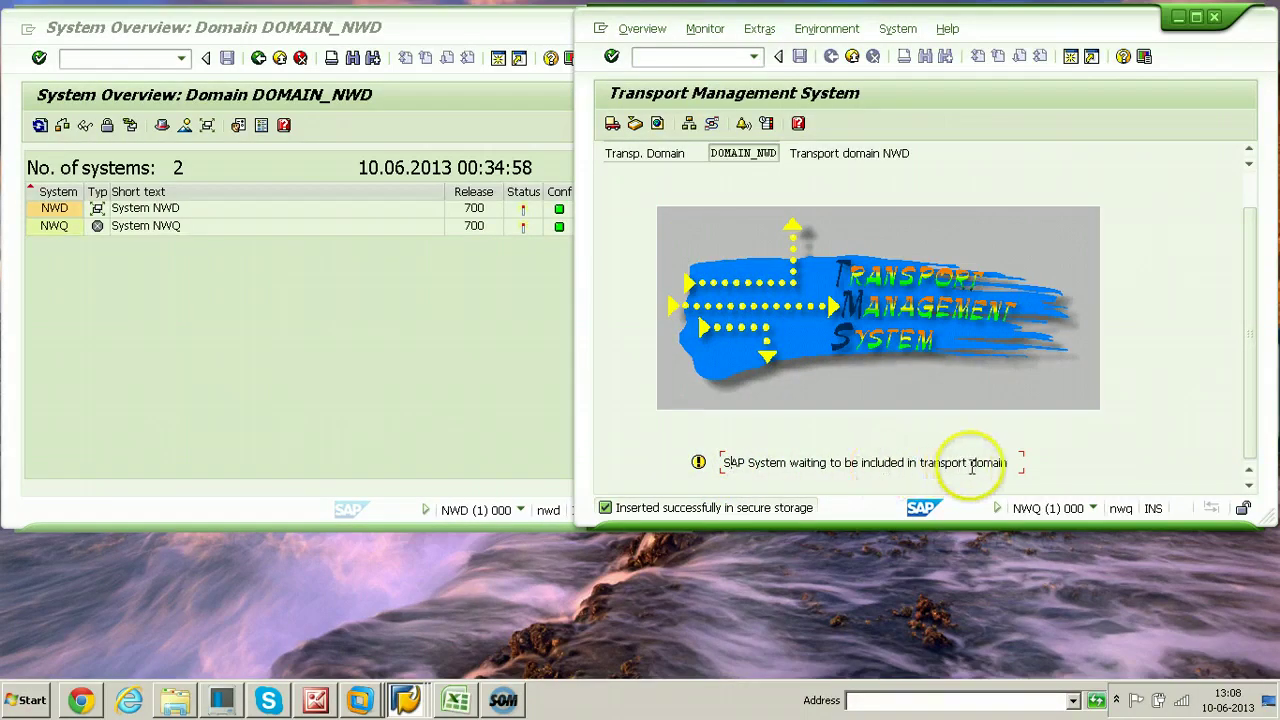
Step: Refresh the system overview of DOMAIN_NWD on domain controller NWD
click(407, 364)
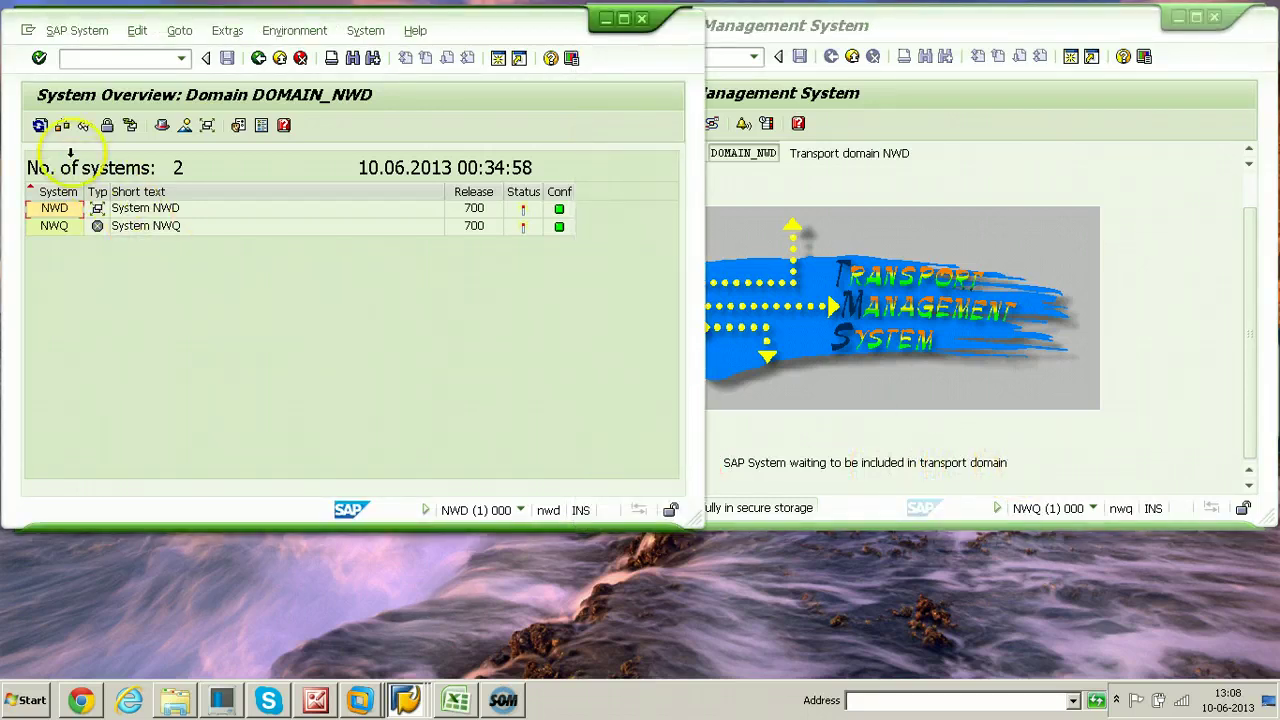
click(99, 230)
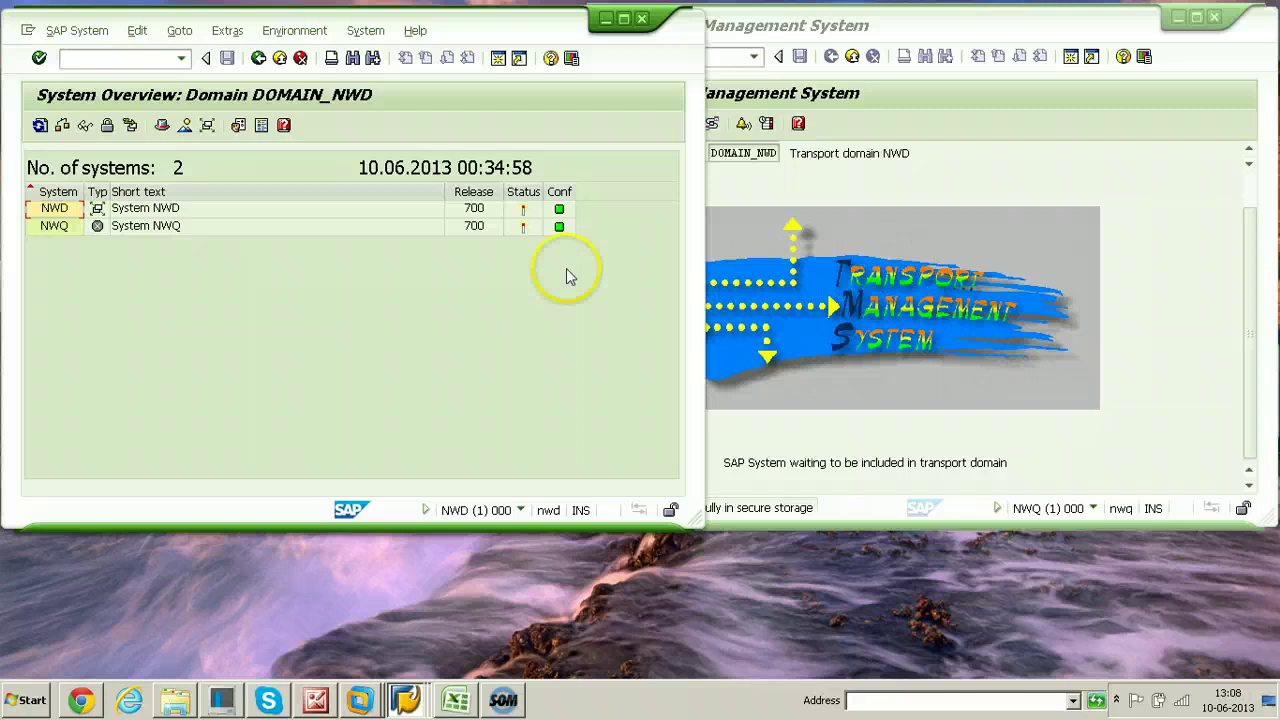
click(56, 228)
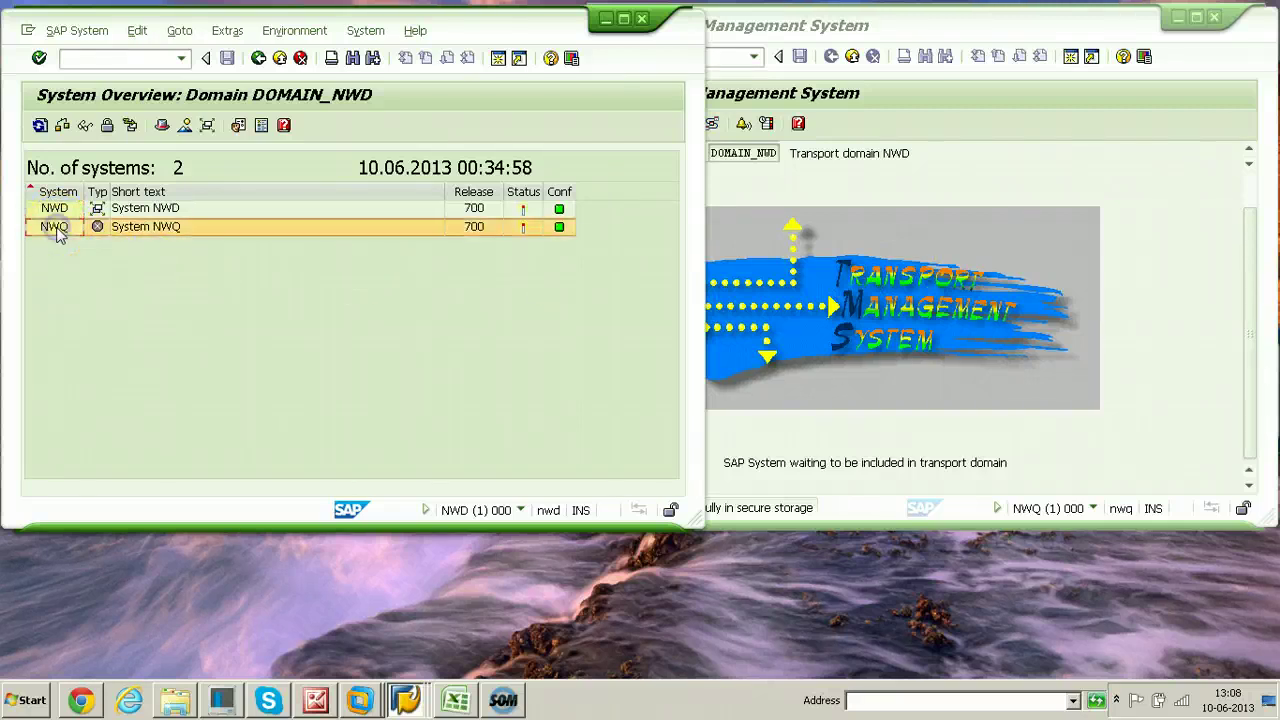
click(40, 126)
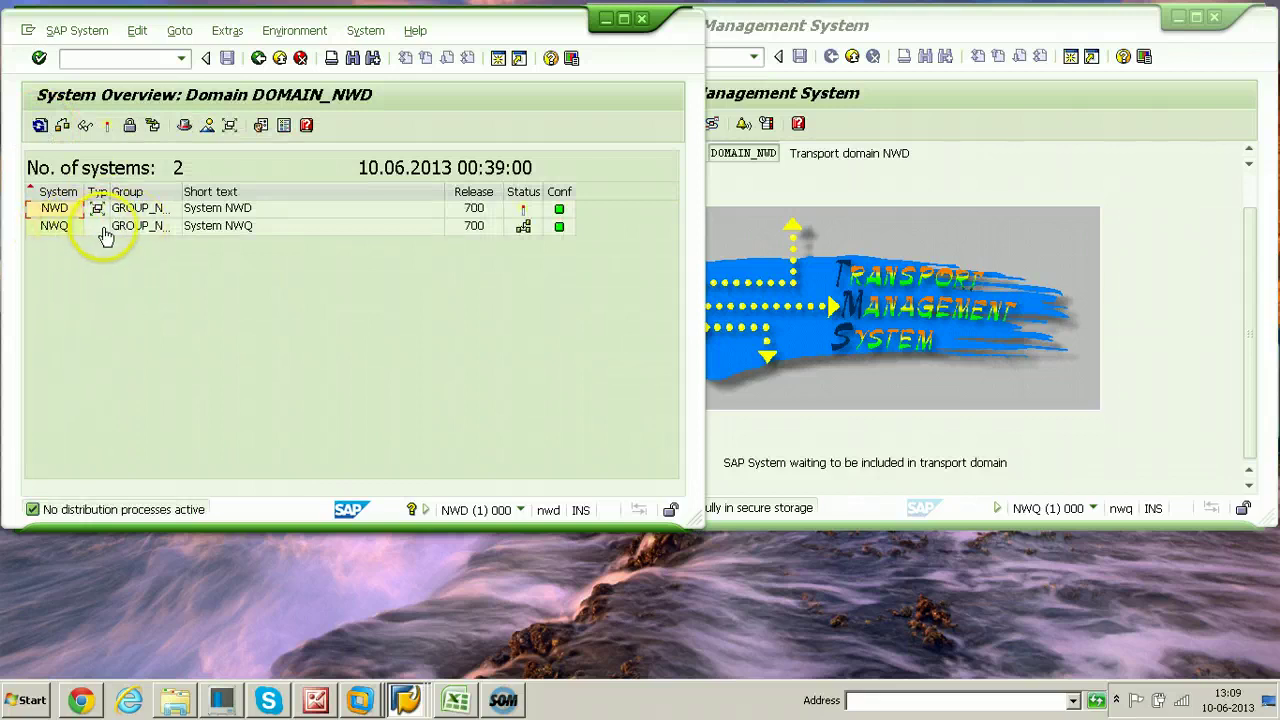
Step: Check NWQ's status symbol on the domain controller and look up its meaning in the system overview's legend
mouse_move(527, 240)
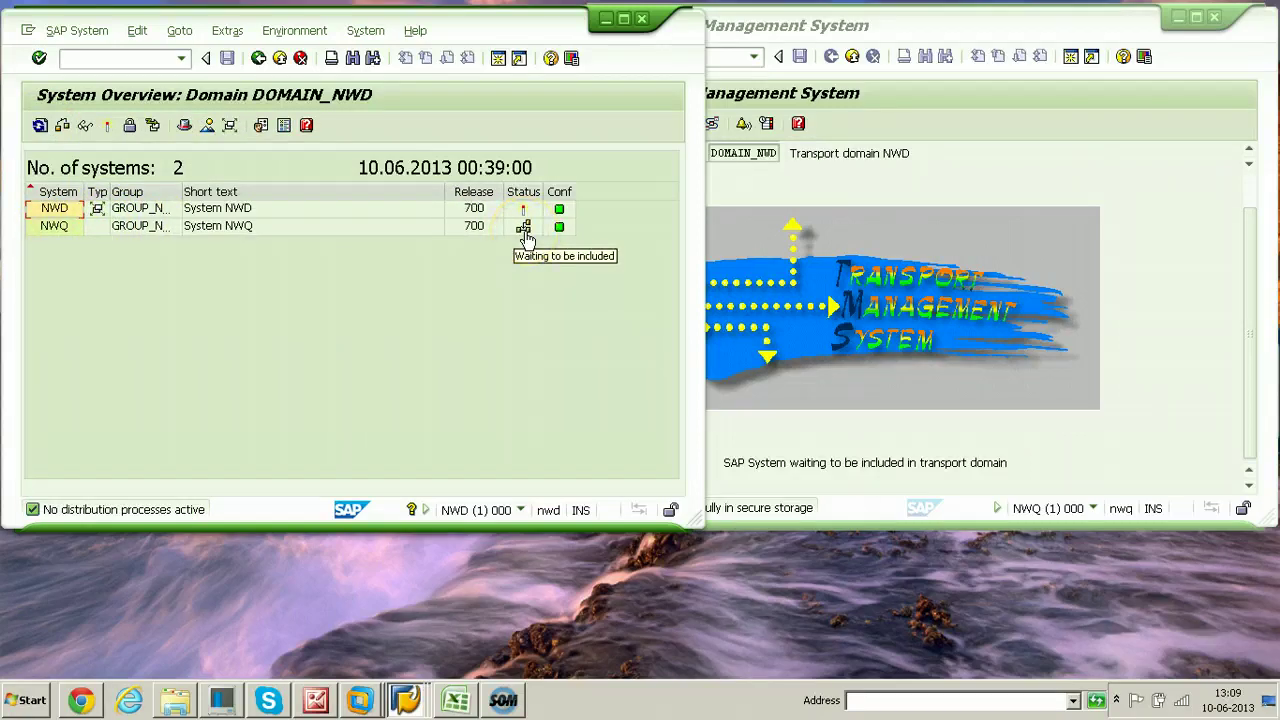
click(283, 125)
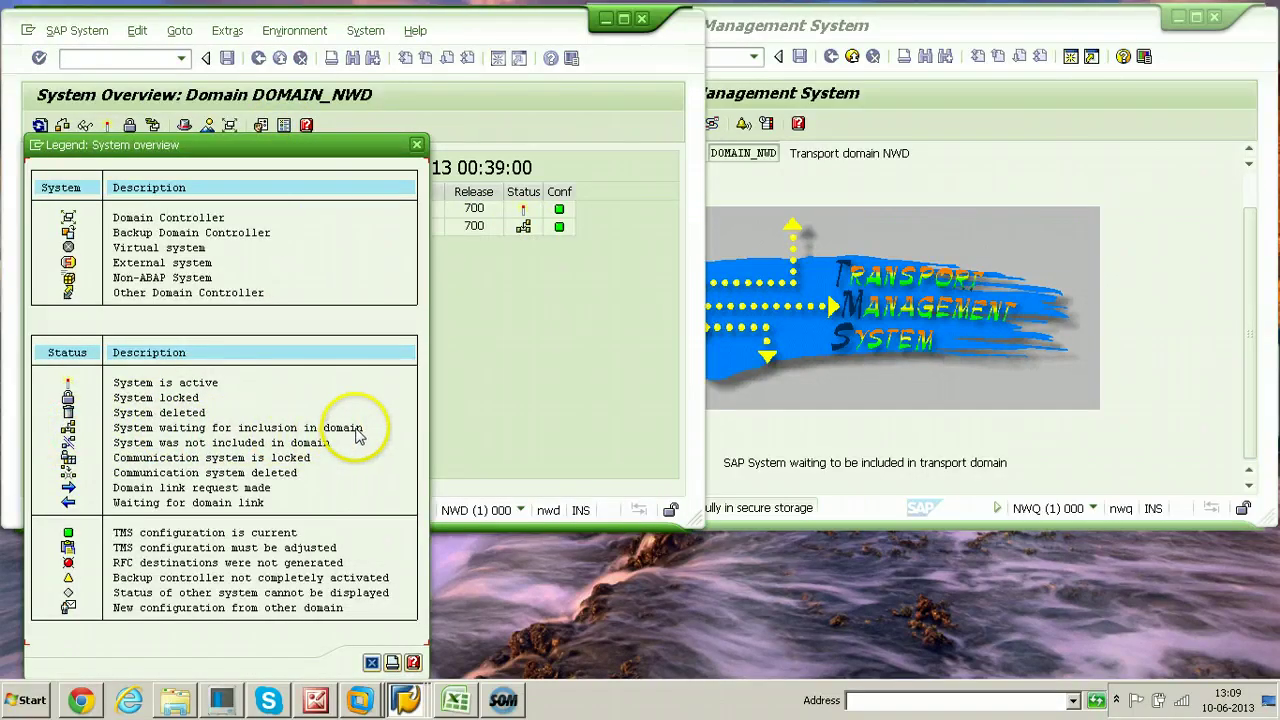
click(417, 145)
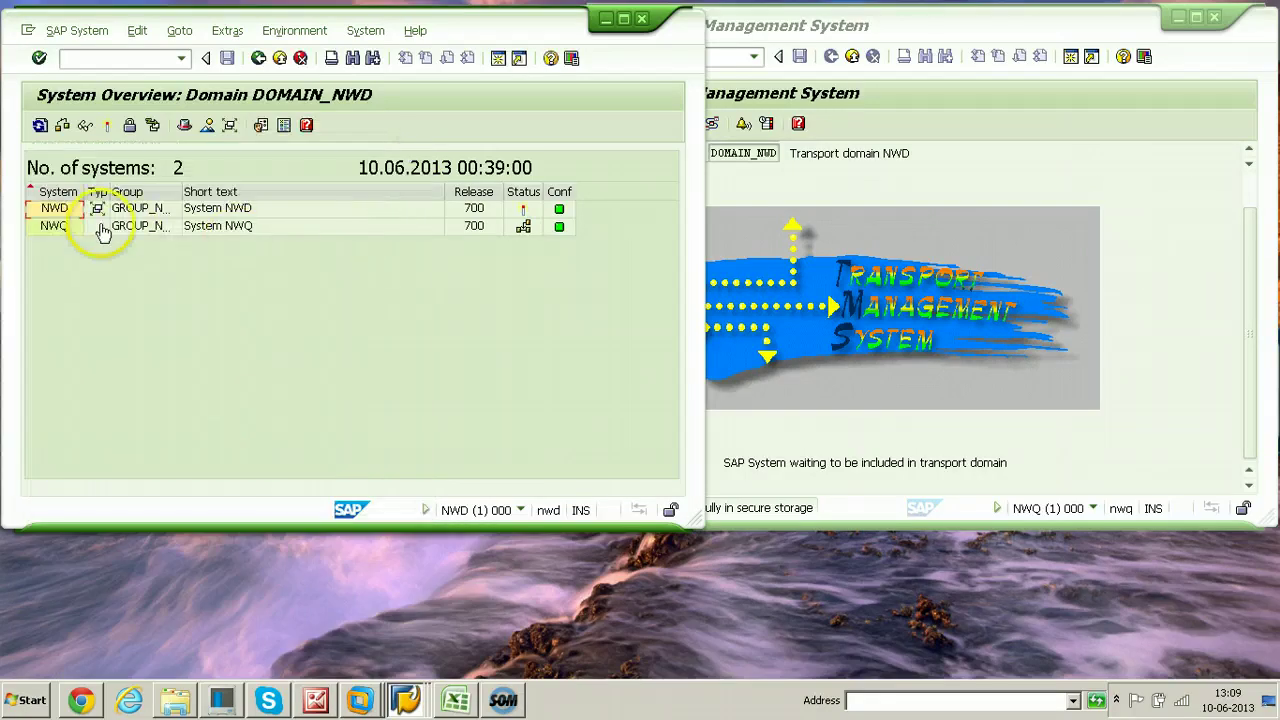
Step: Open the system overview in system NWQ and check NWQ's status there
click(917, 425)
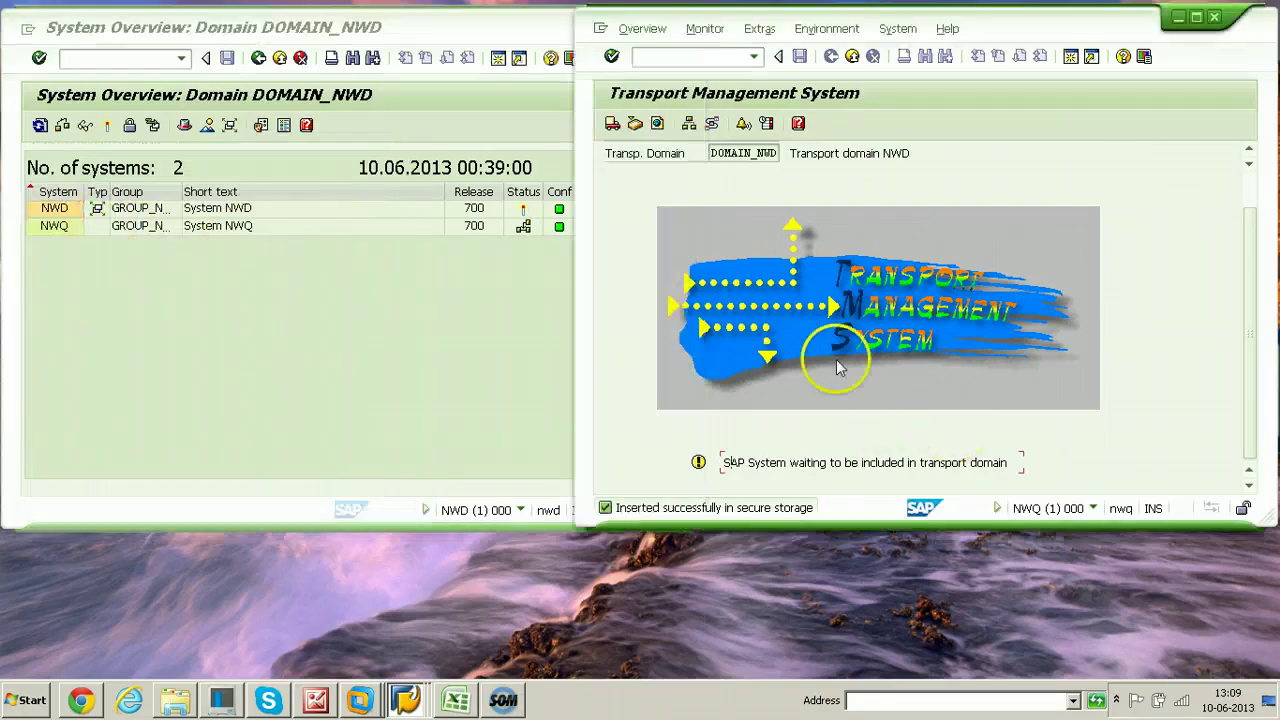
click(641, 30)
click(650, 97)
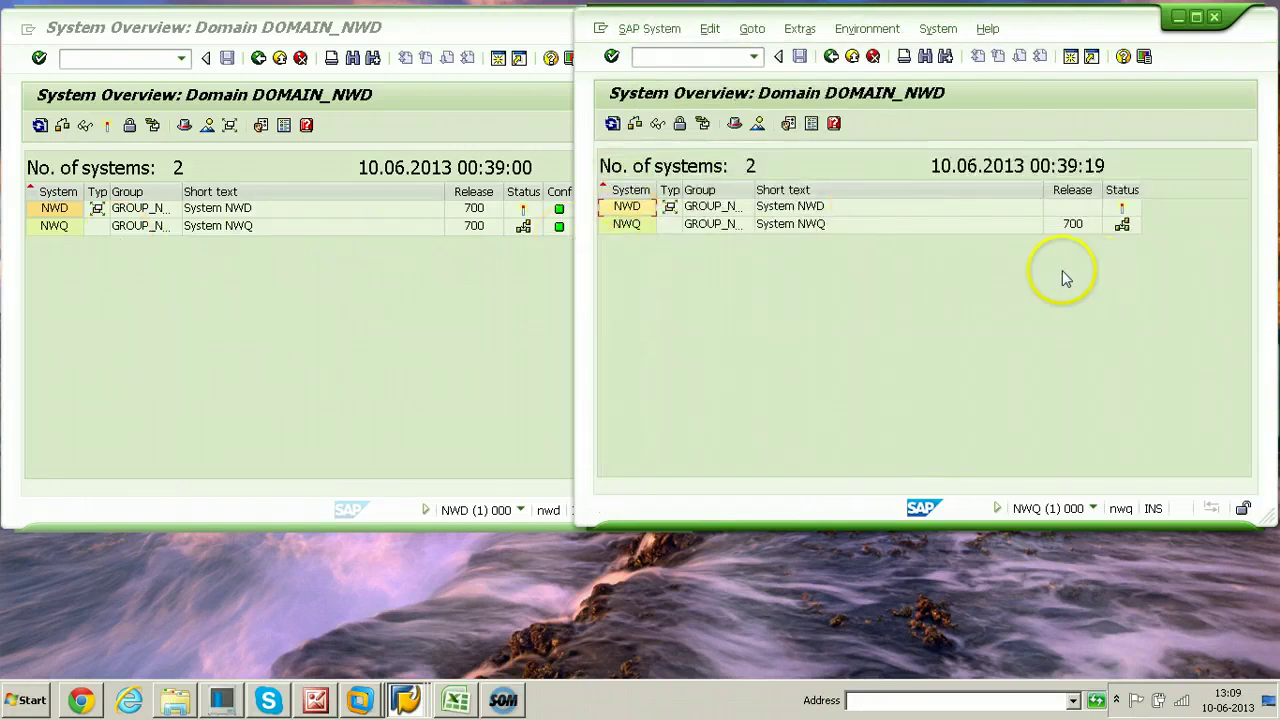
mouse_move(1125, 232)
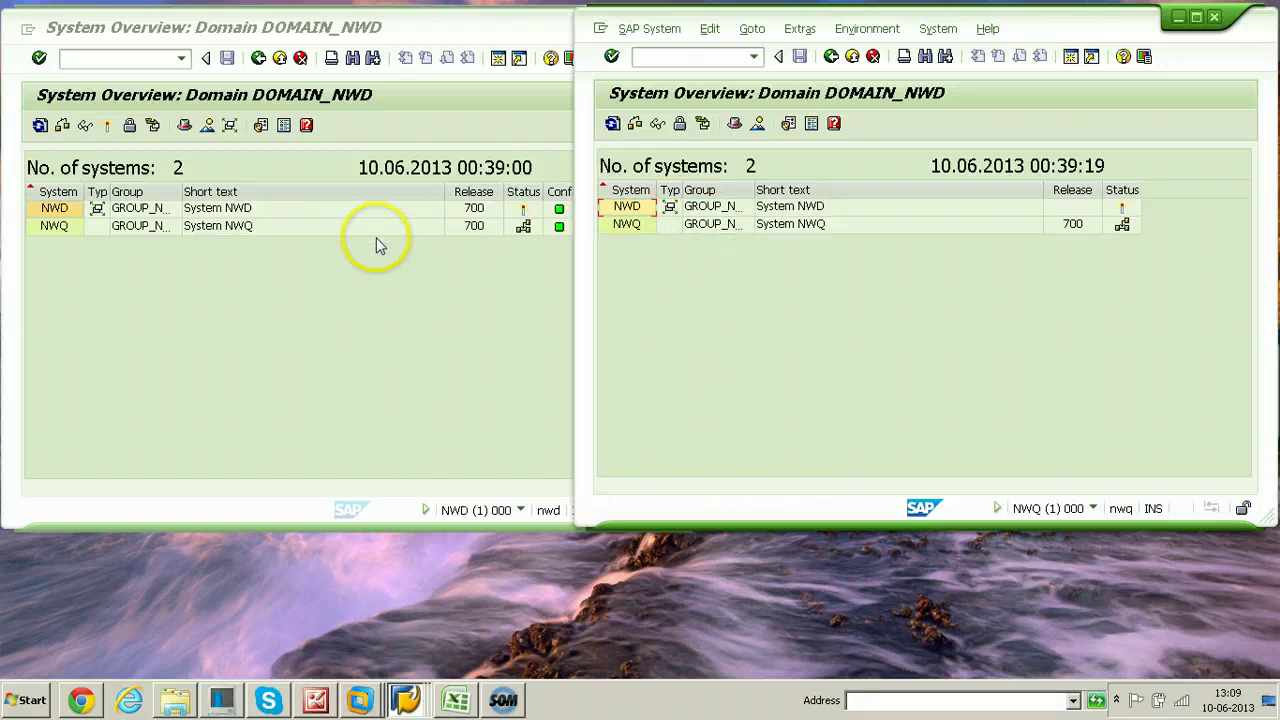
click(395, 332)
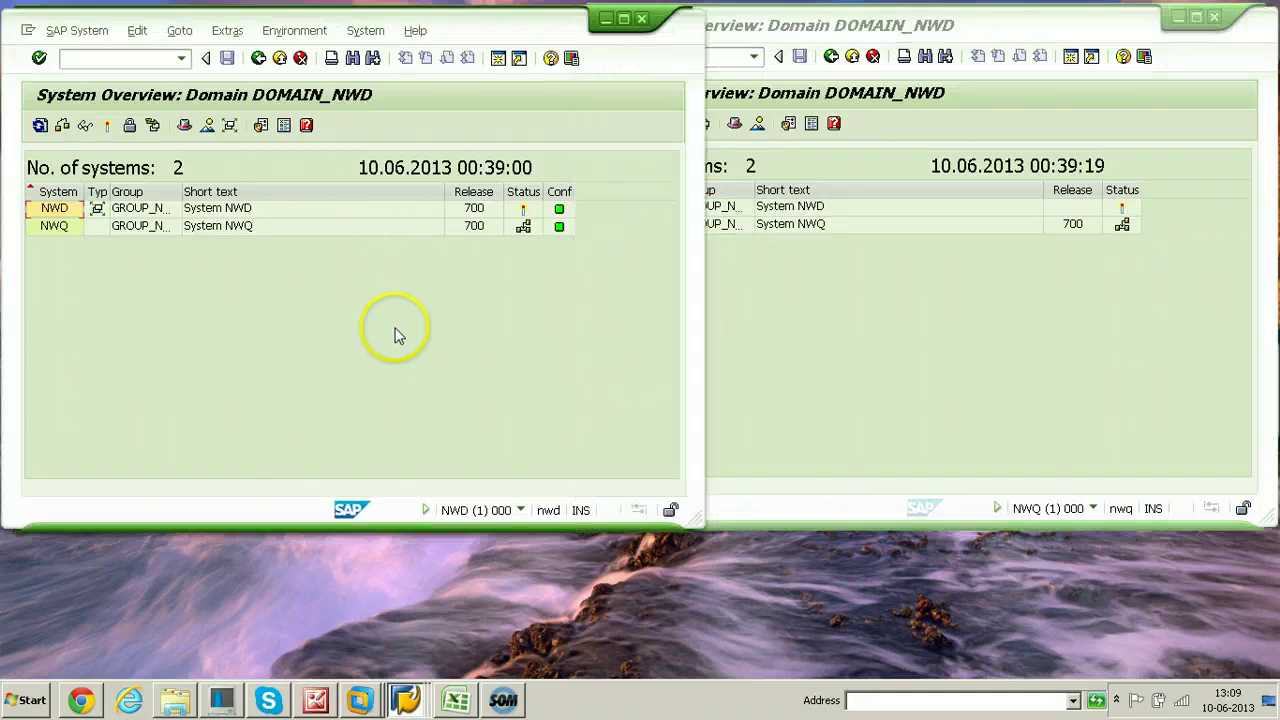
click(672, 716)
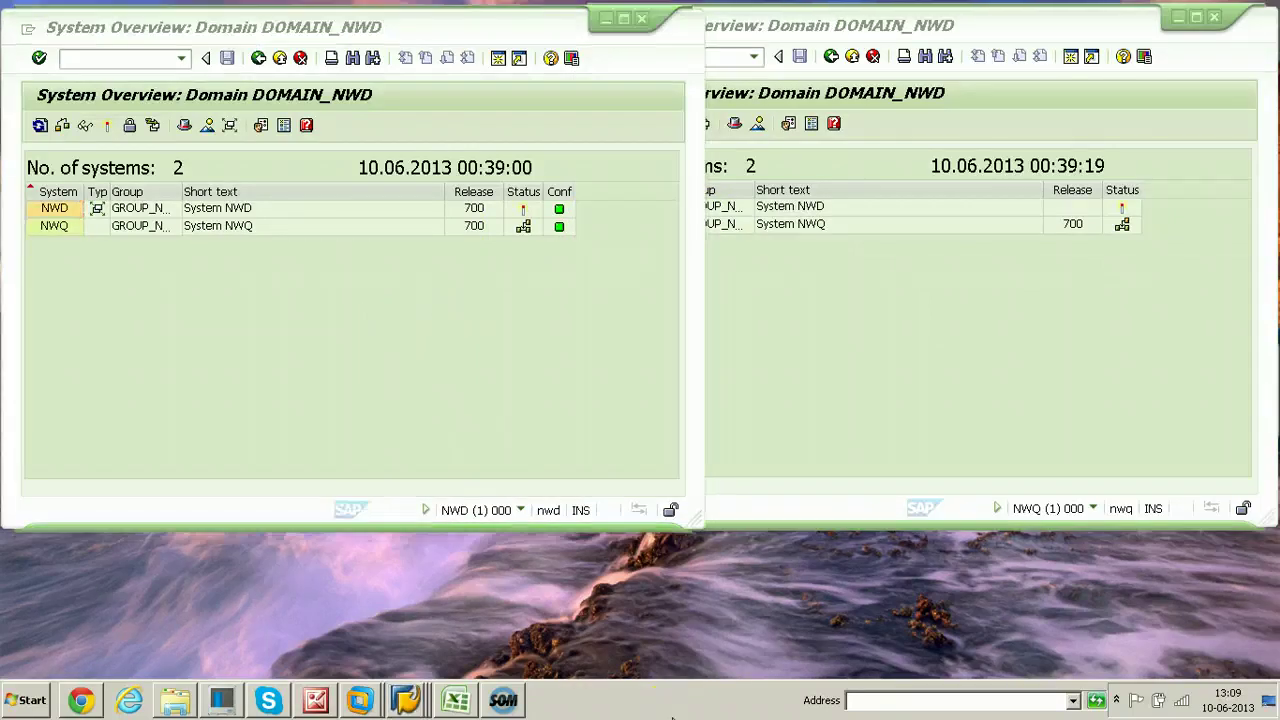
click(323, 380)
click(1005, 380)
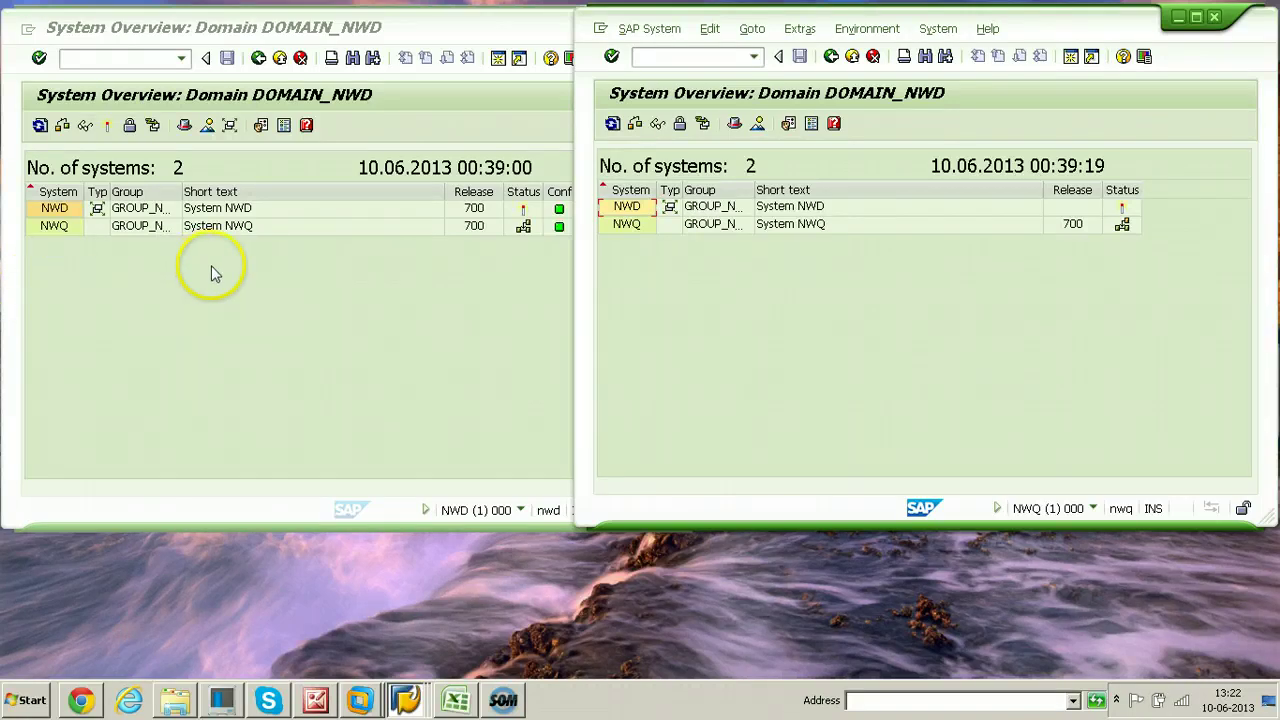
Step: Approve system NWQ on domain controller NWD and confirm its inclusion in the transport domain
click(50, 228)
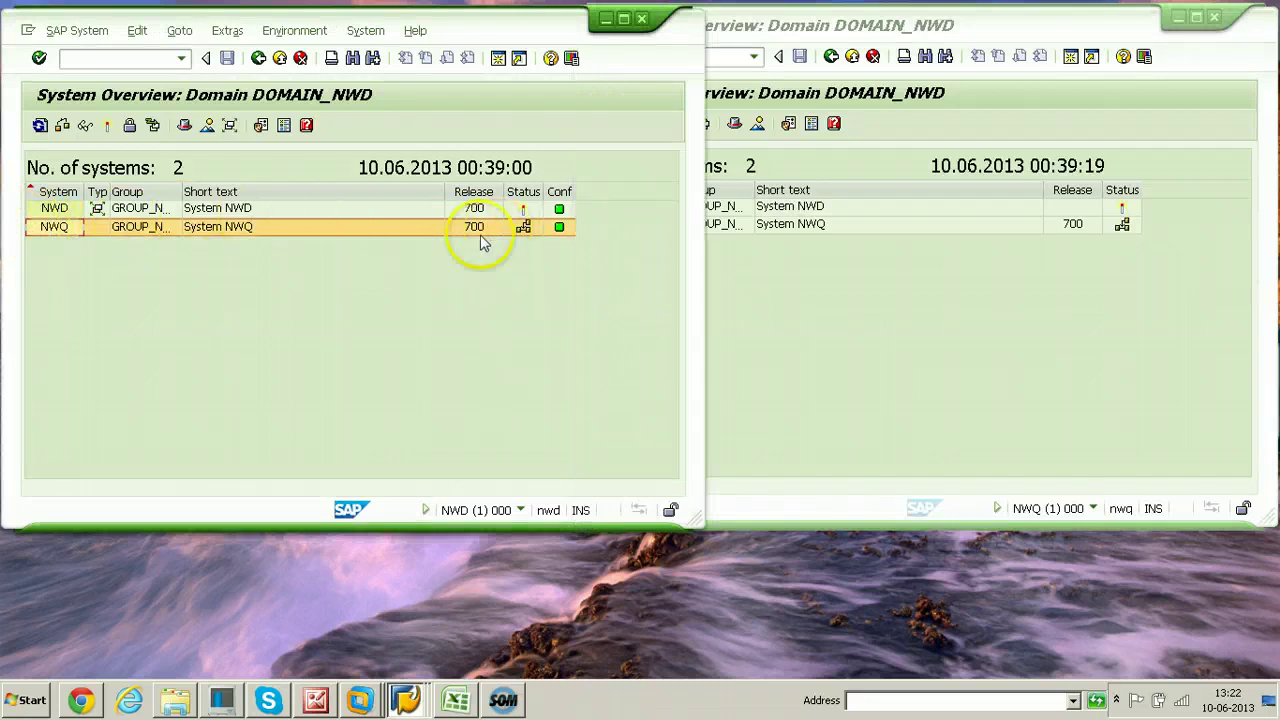
click(80, 32)
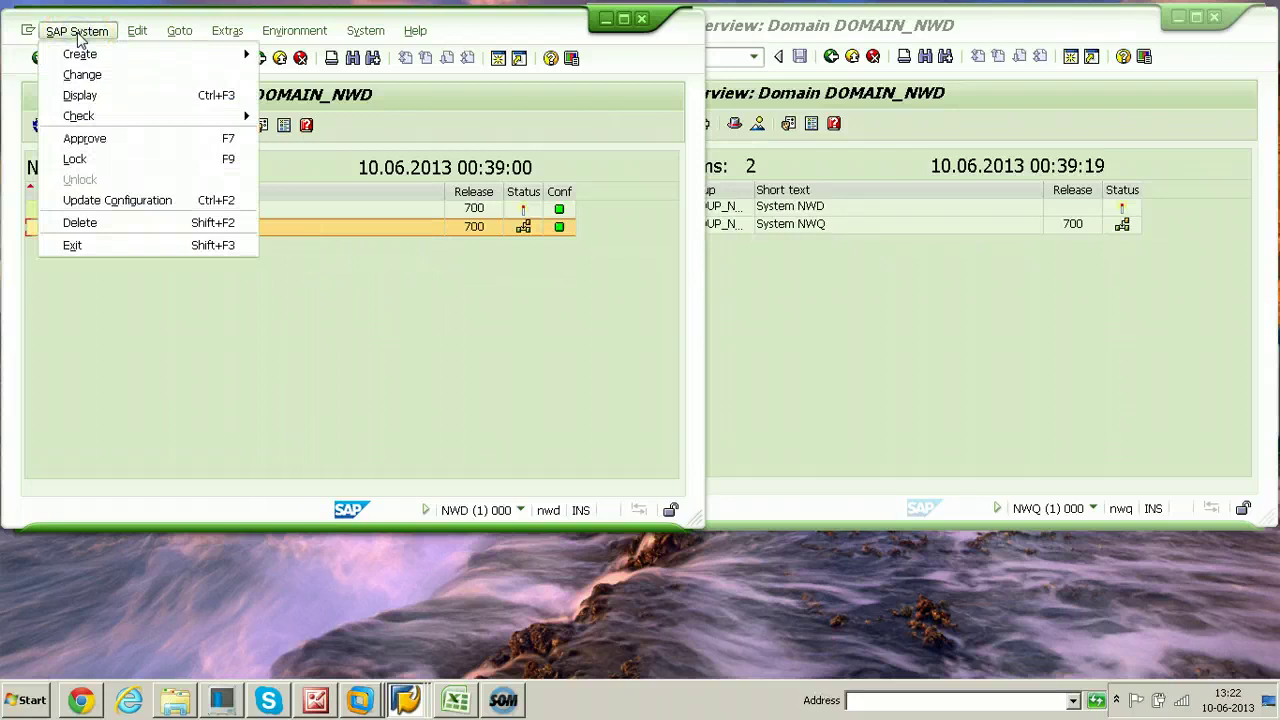
click(86, 140)
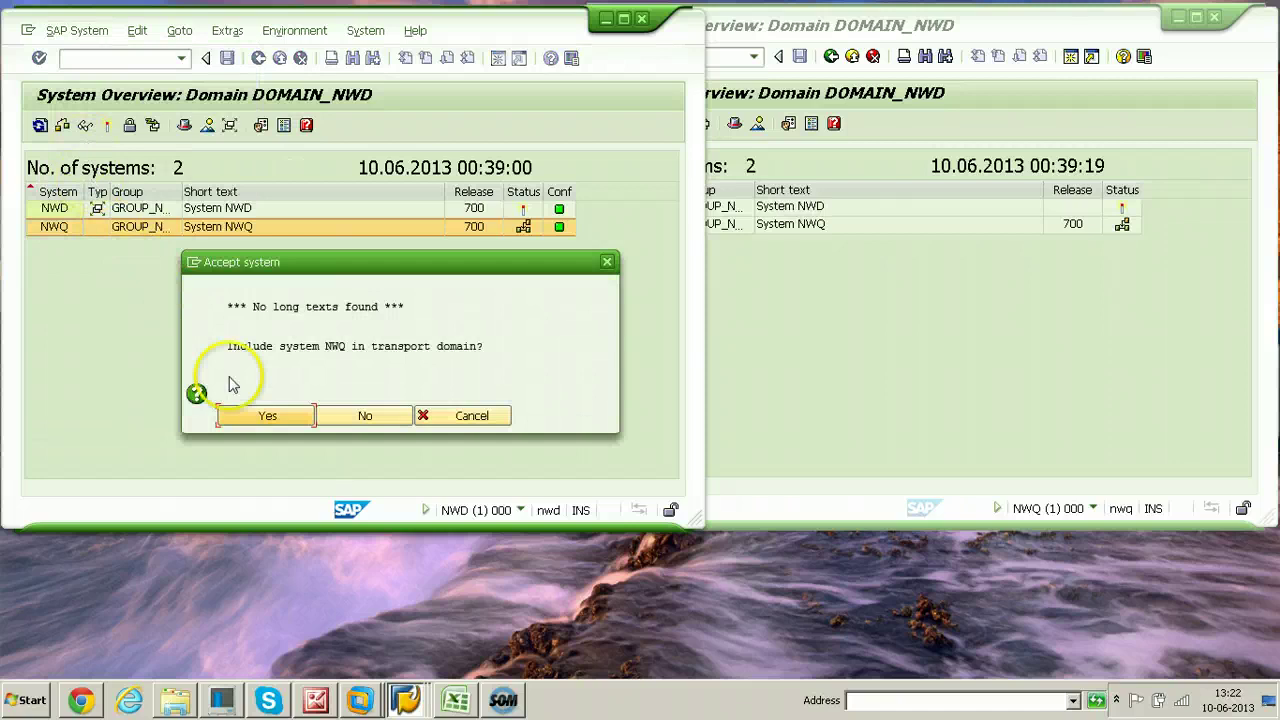
click(262, 420)
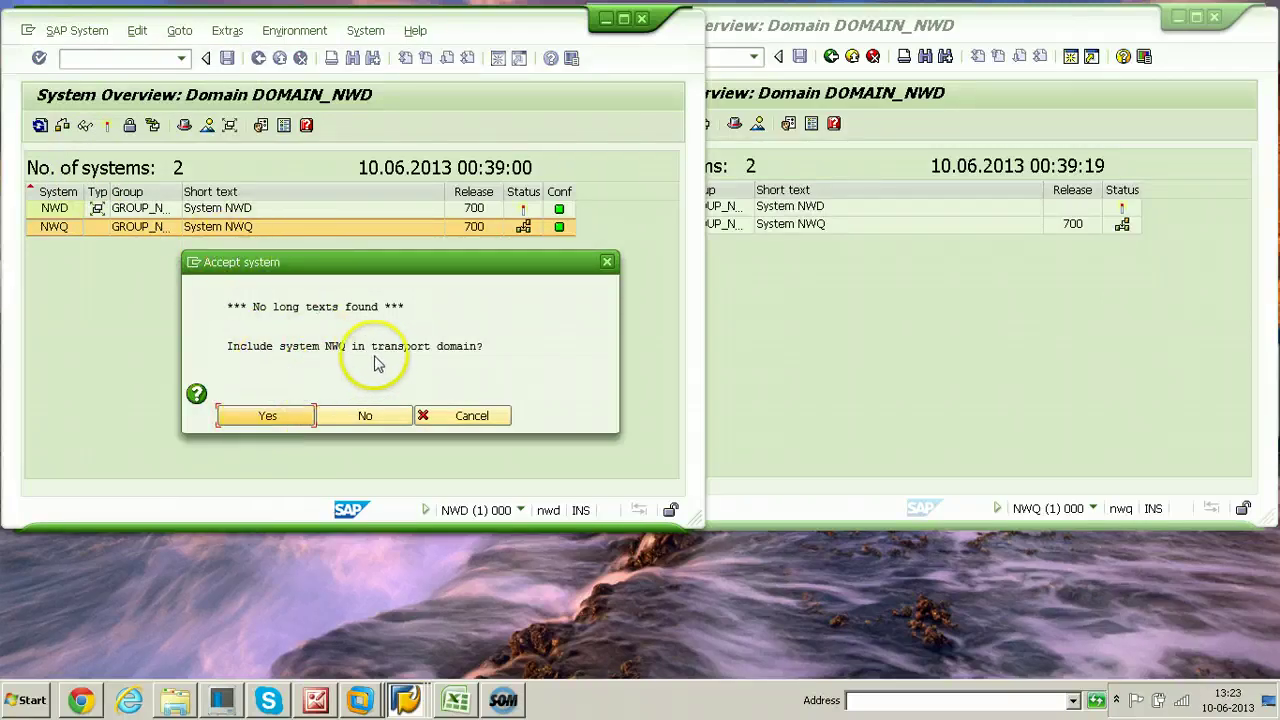
click(269, 414)
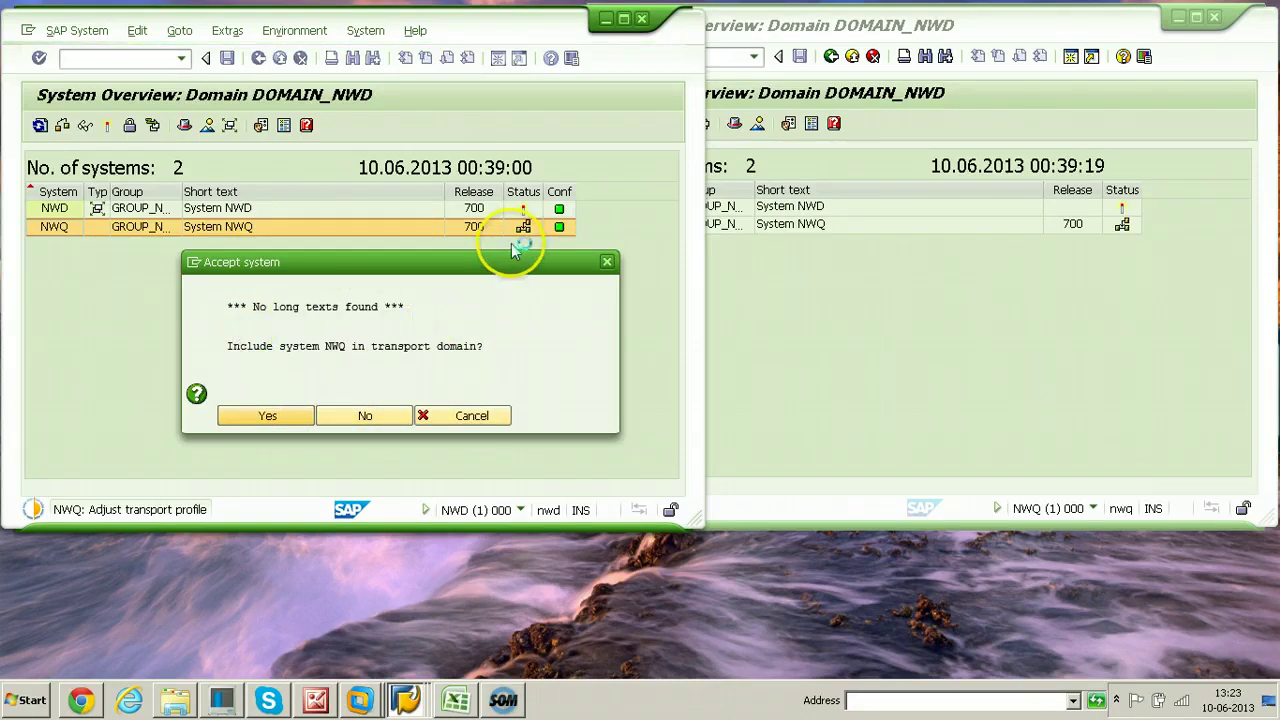
key(Return)
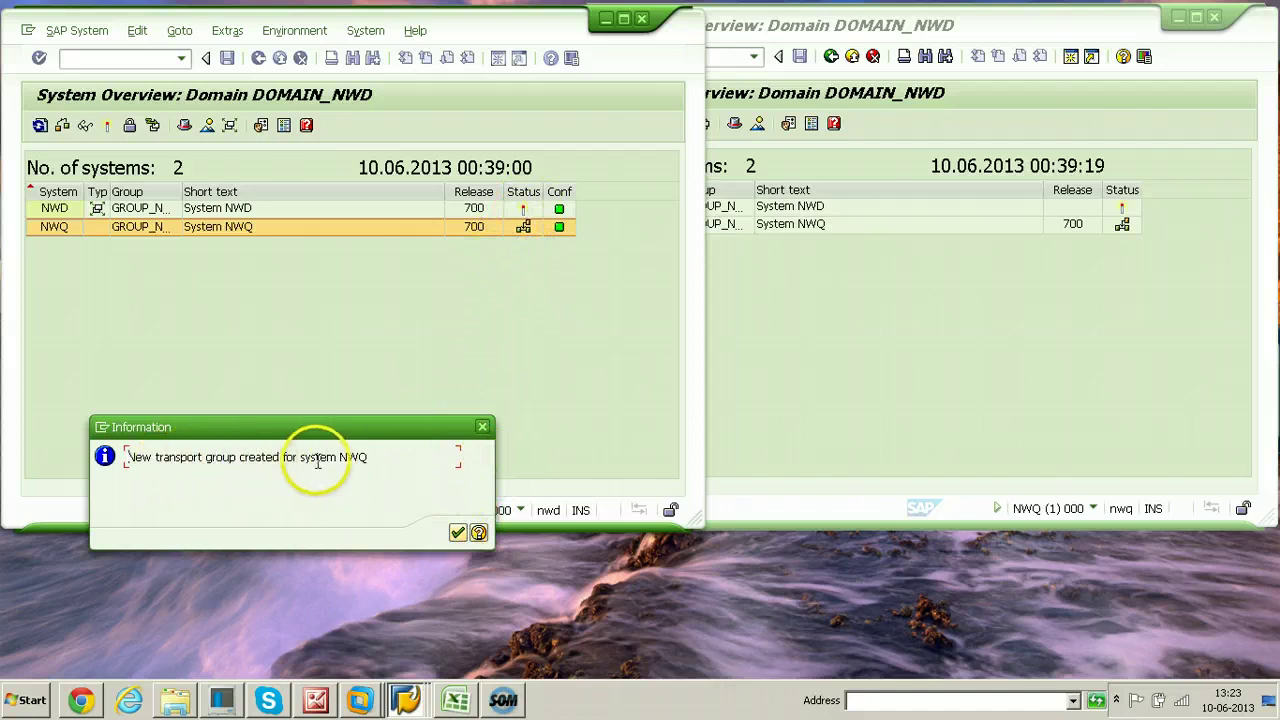
Step: Acknowledge the new transport group for NWQ and refresh the system overview in system NWQ
click(458, 533)
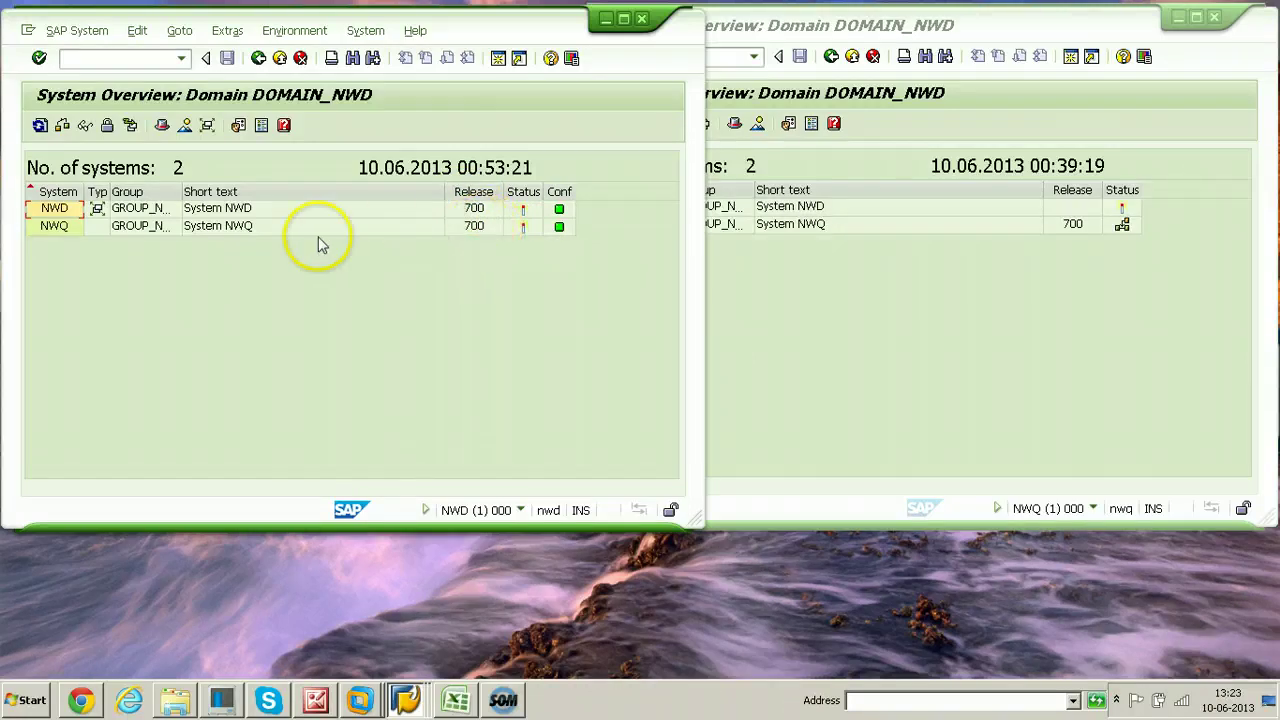
click(783, 336)
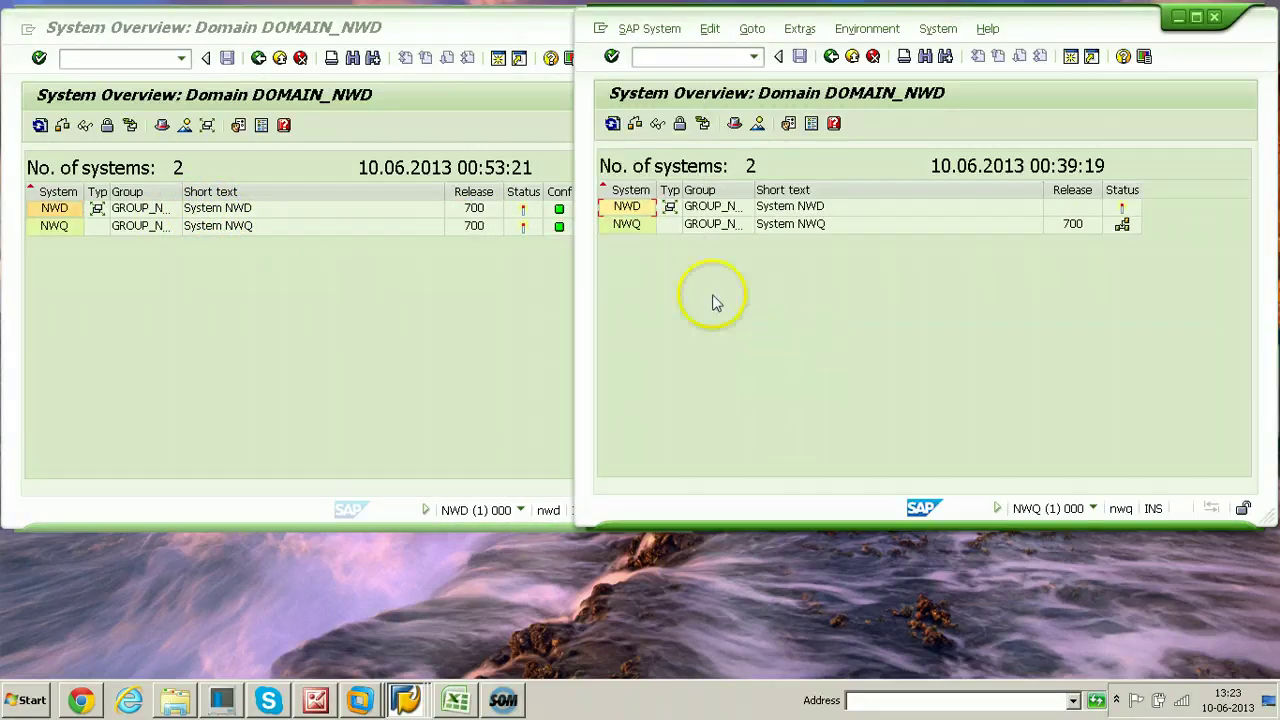
click(612, 125)
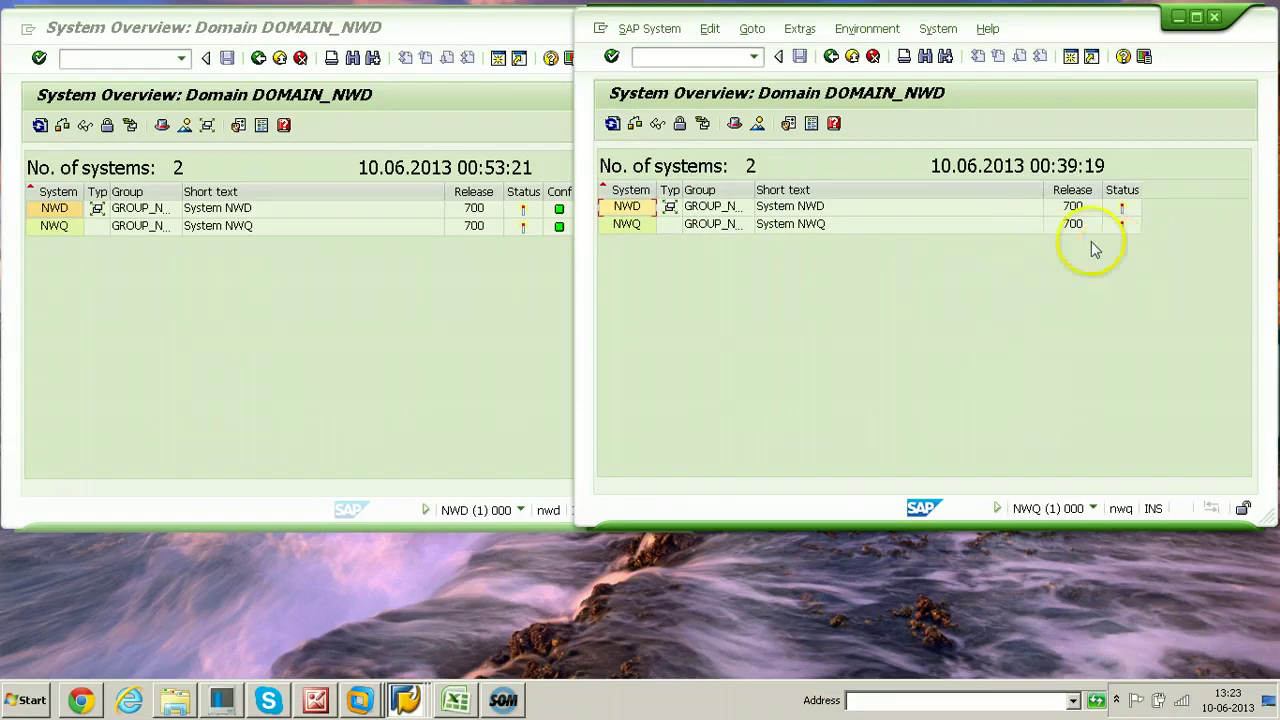
Step: Open the transport routes on domain controller NWD and switch the configuration editor to change mode
click(272, 347)
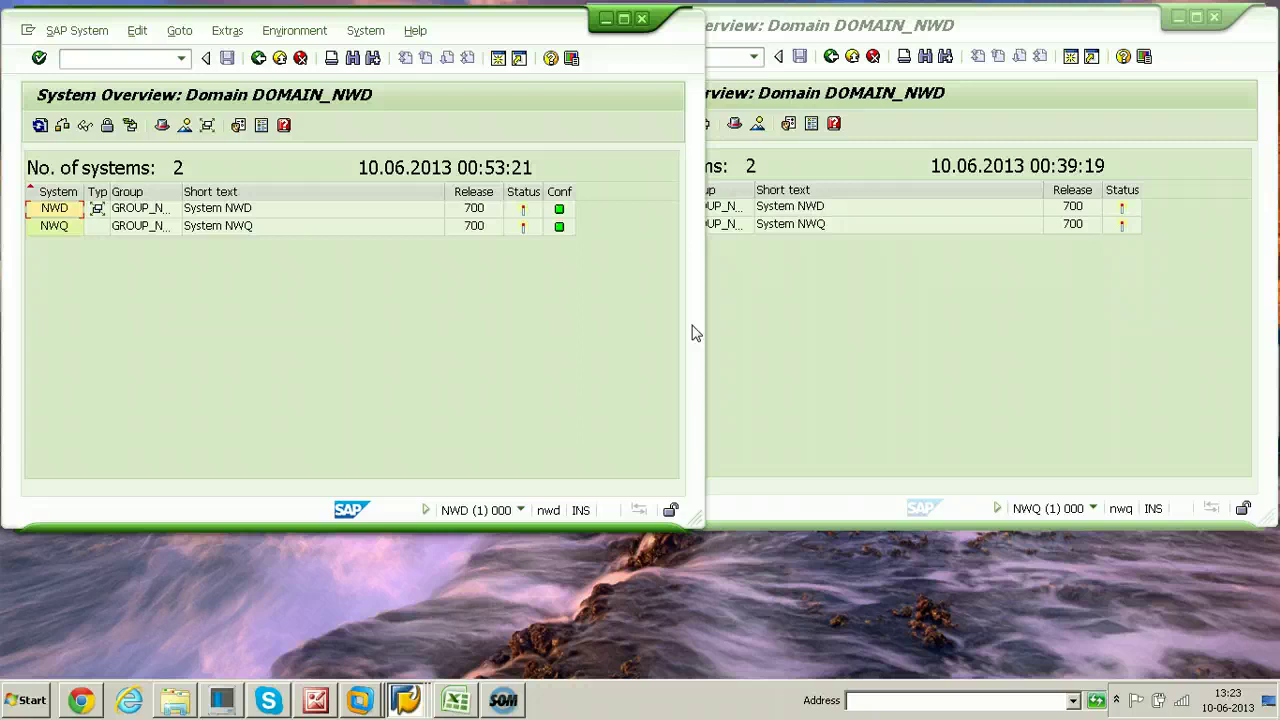
click(366, 31)
click(292, 32)
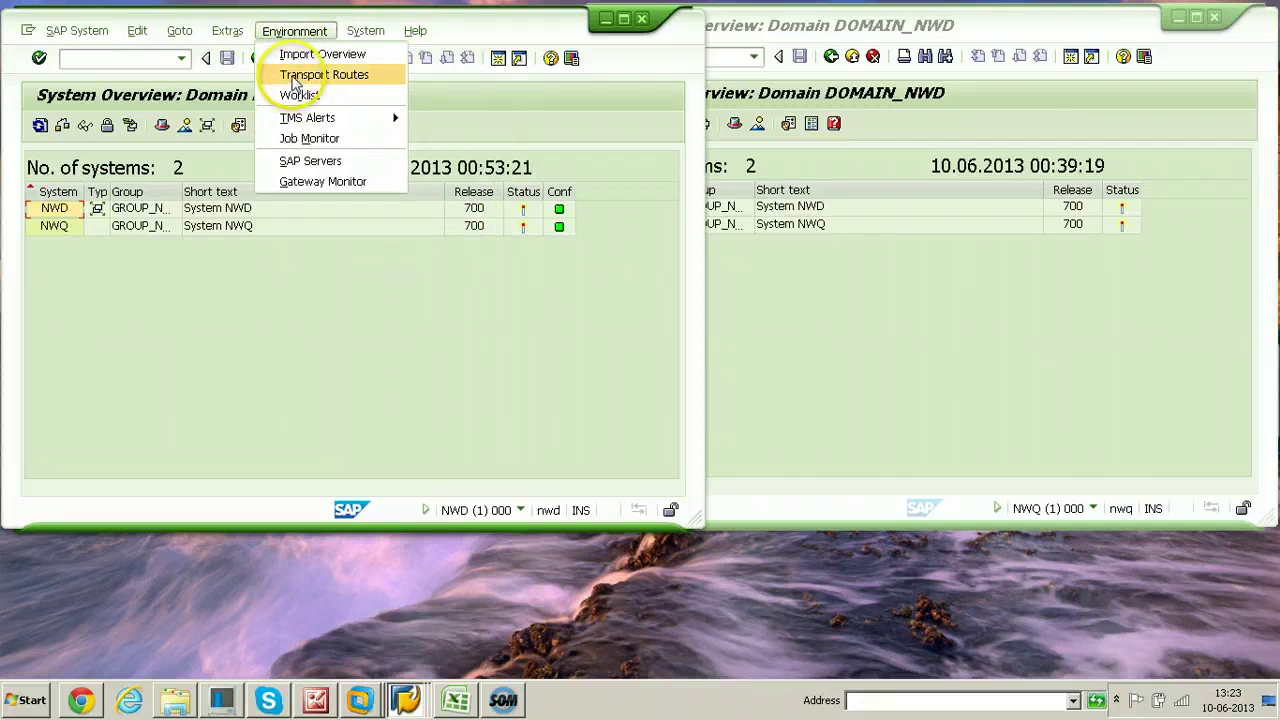
click(300, 75)
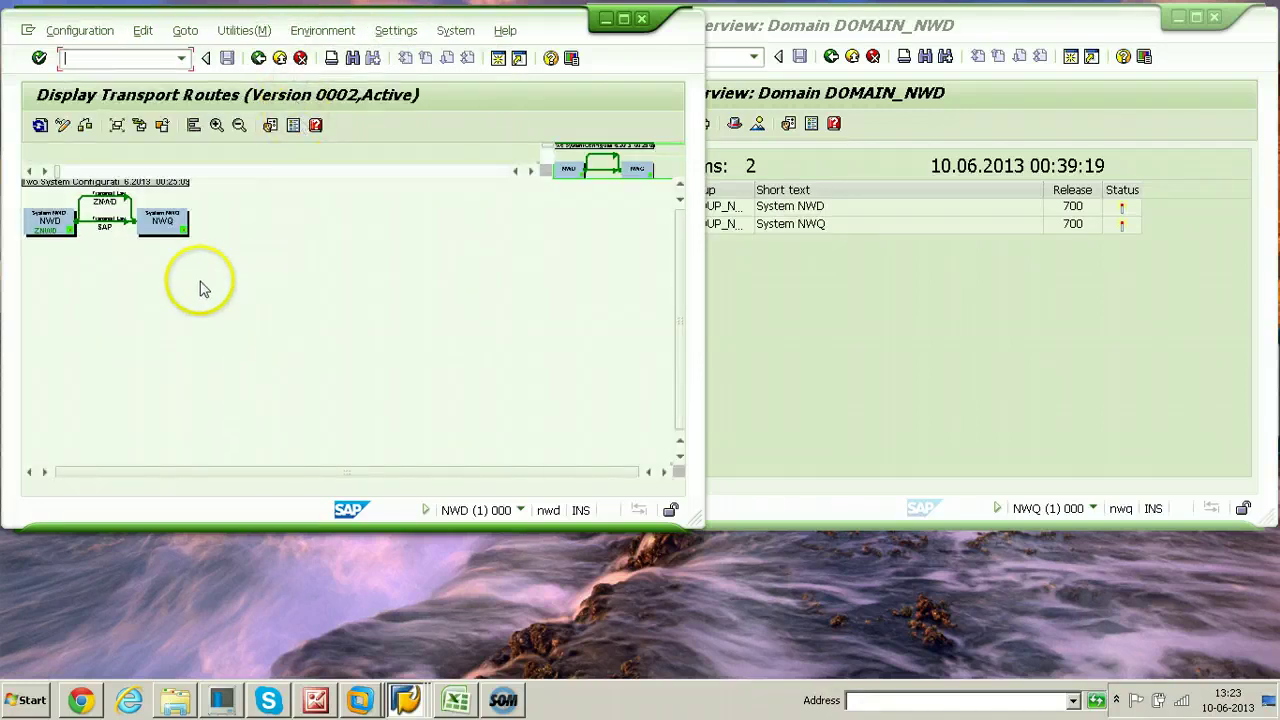
click(62, 126)
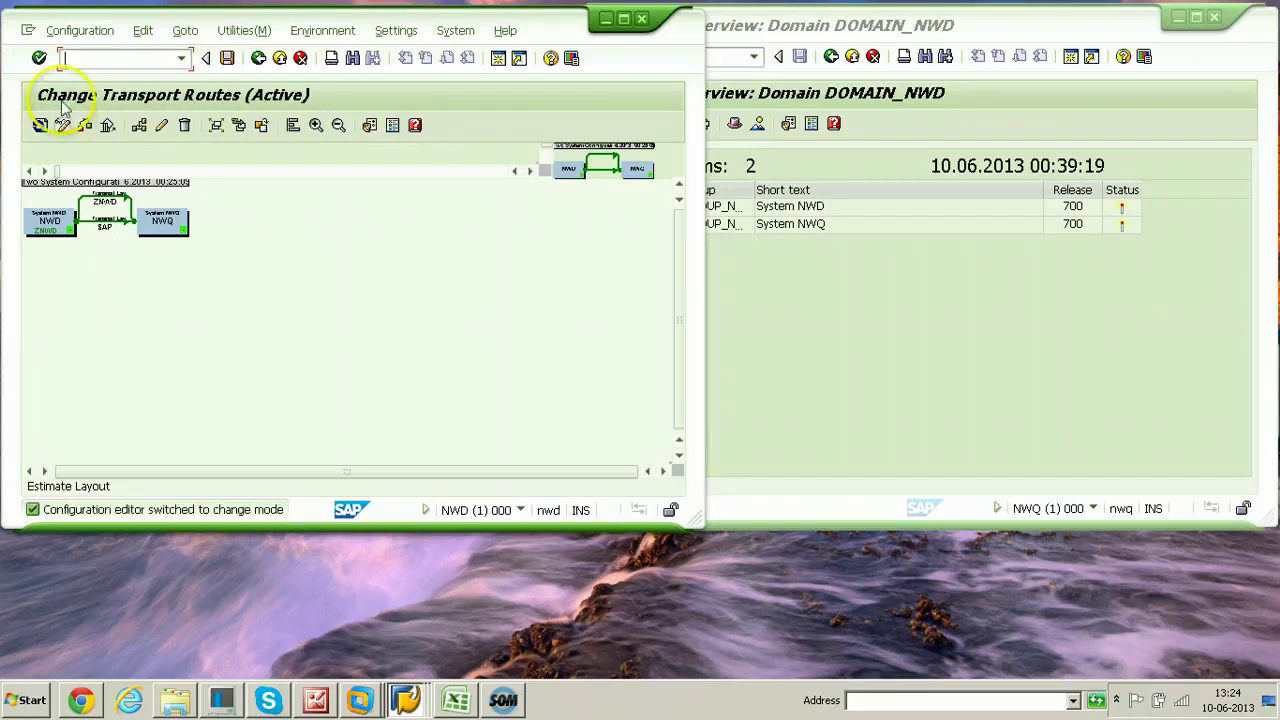
Step: Apply the standard configuration Development and Production System with NWD as development system and NWQ as production system
click(80, 32)
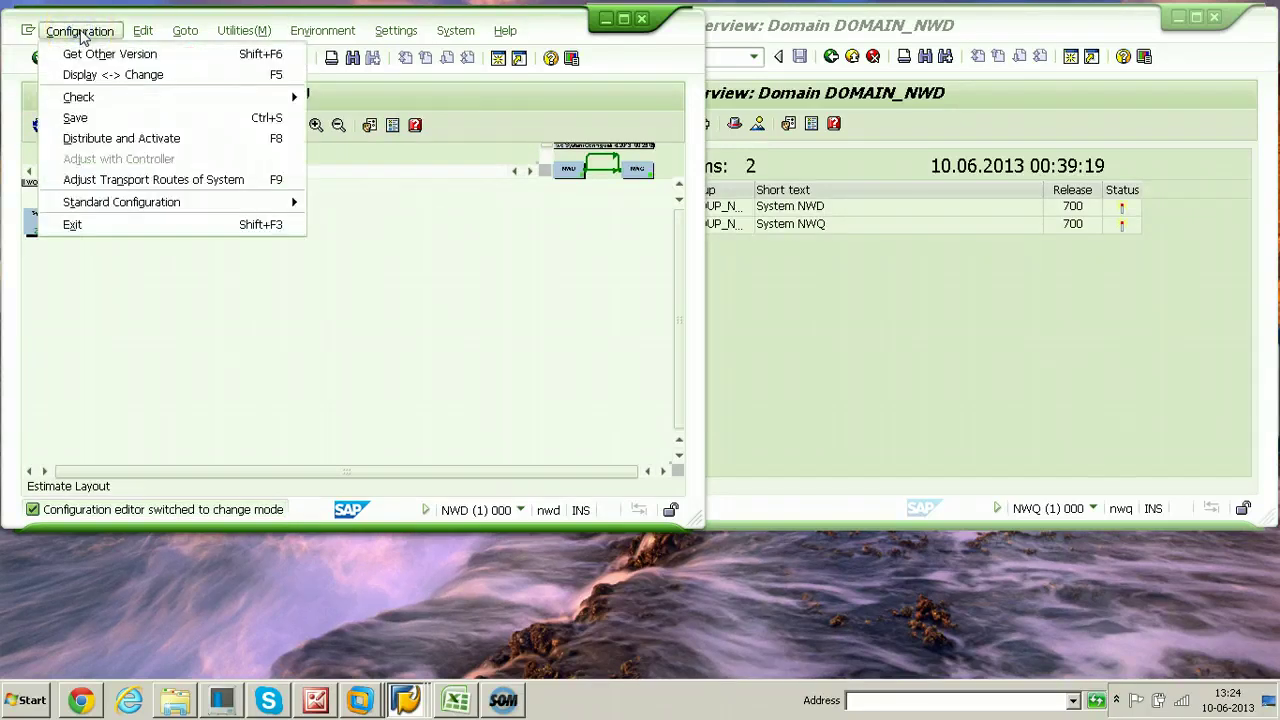
mouse_move(88, 204)
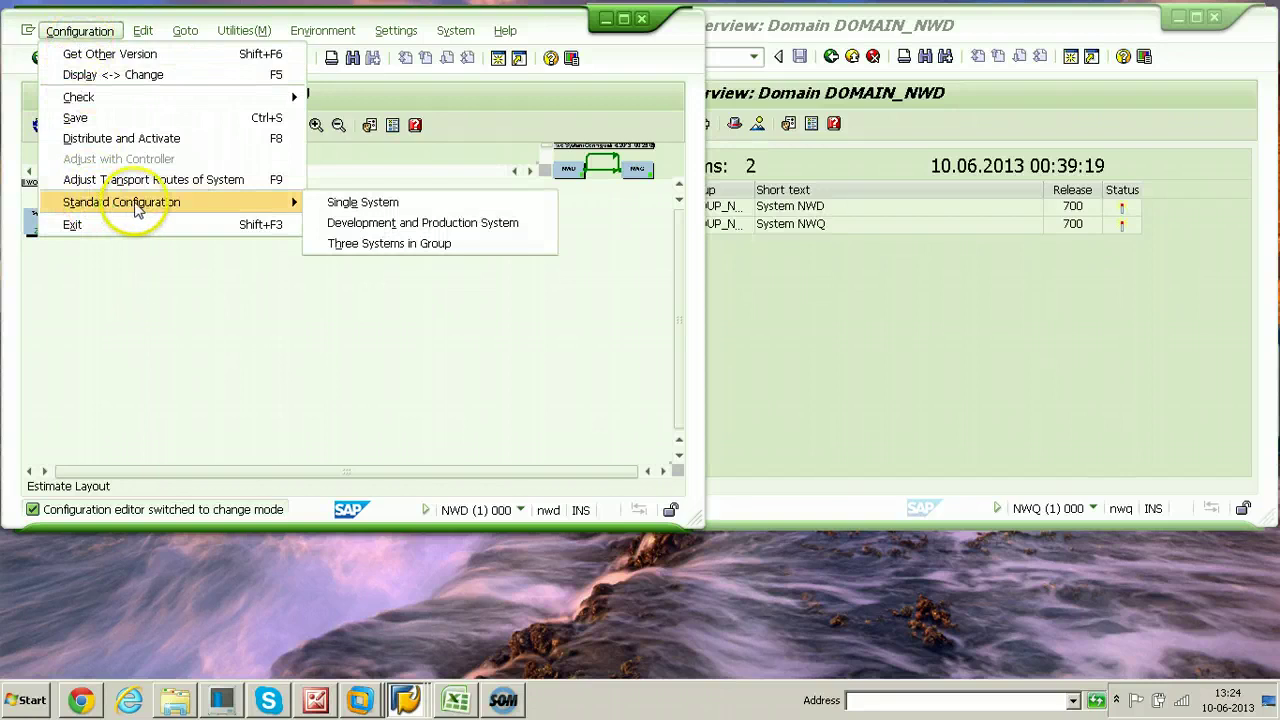
click(366, 226)
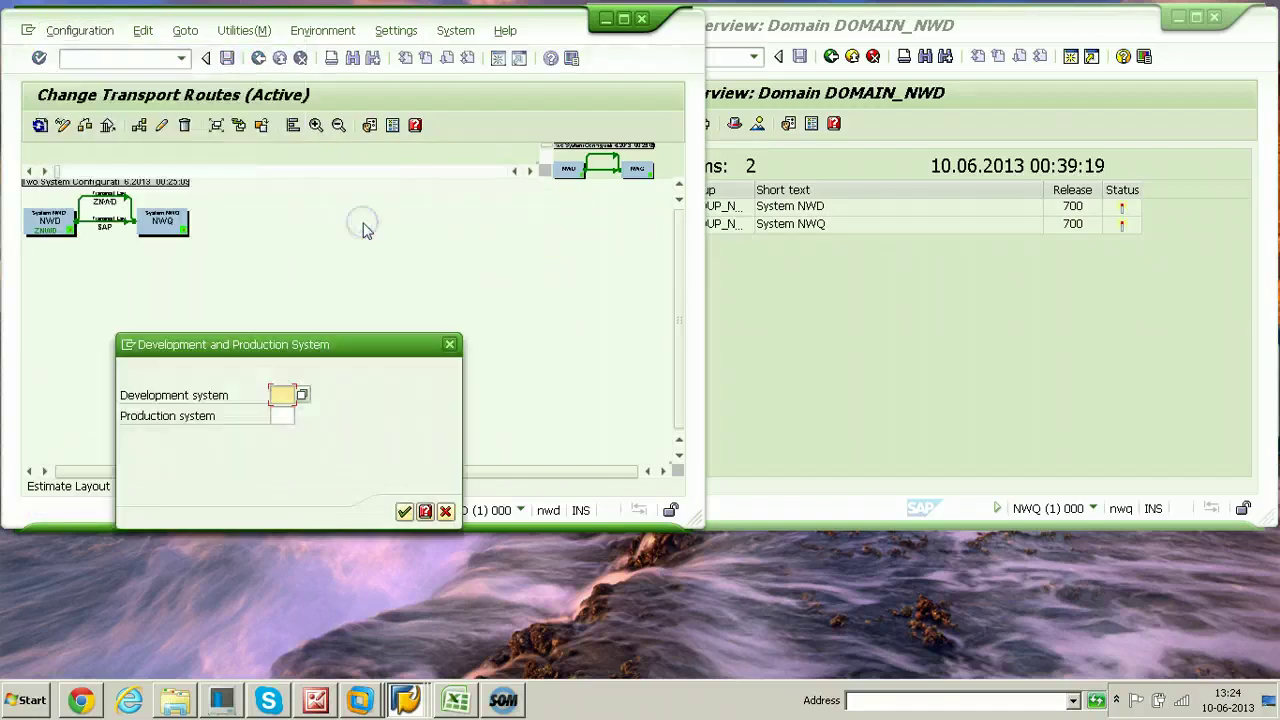
click(302, 395)
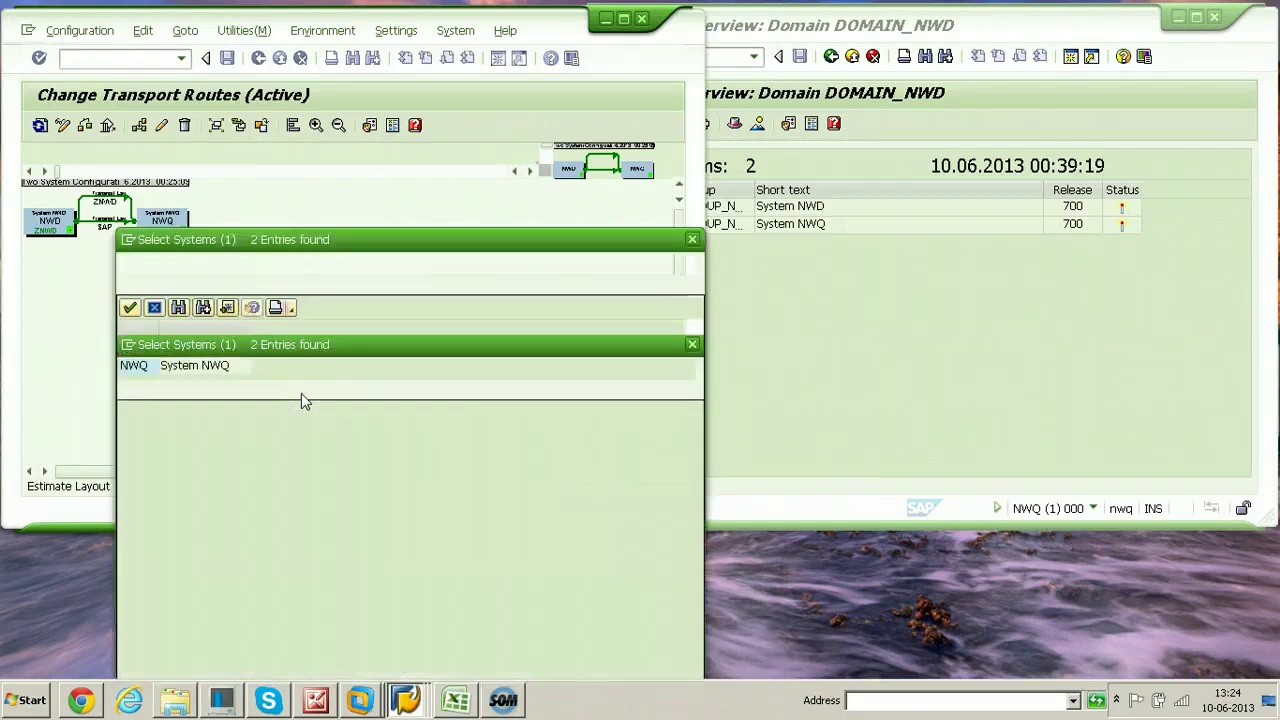
double_click(133, 349)
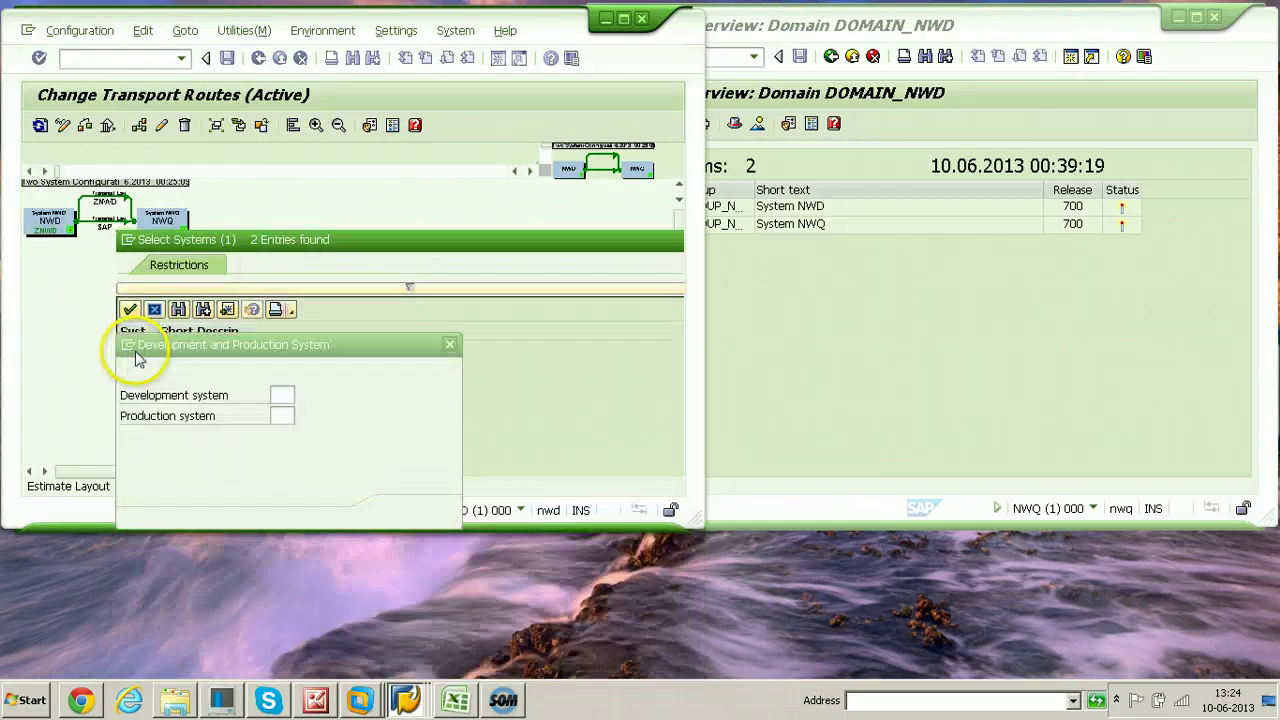
click(281, 416)
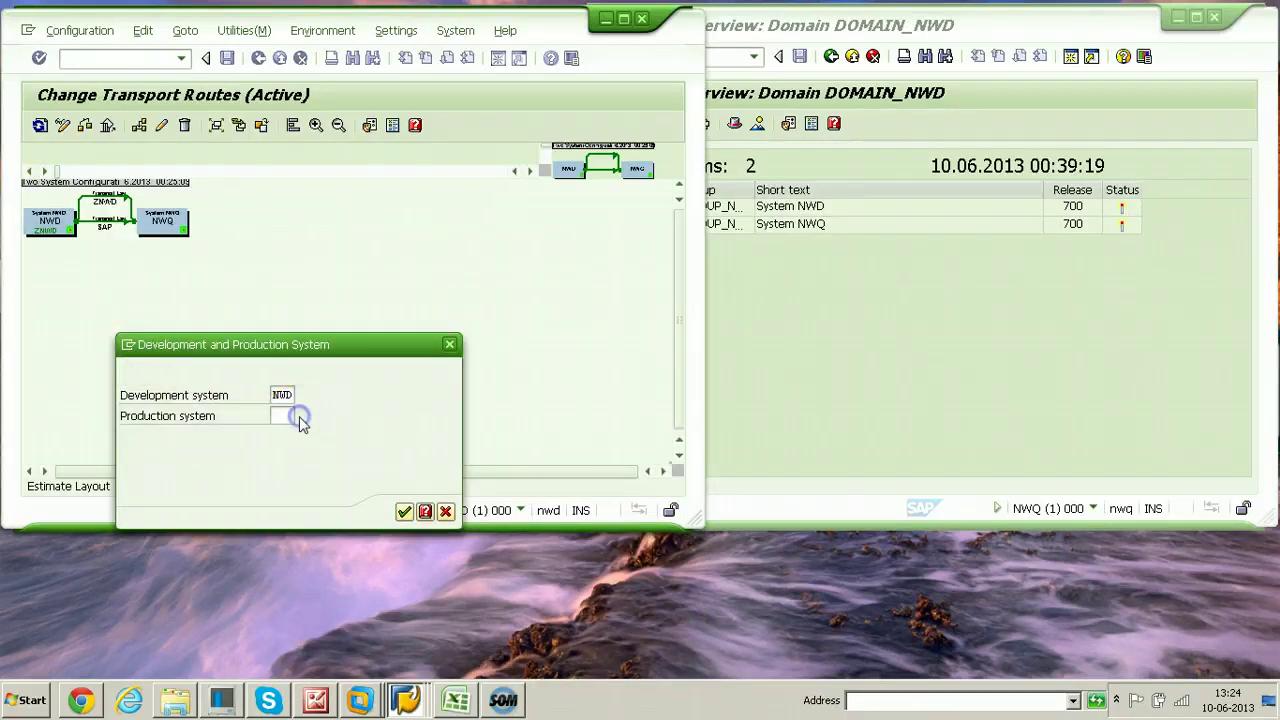
click(299, 416)
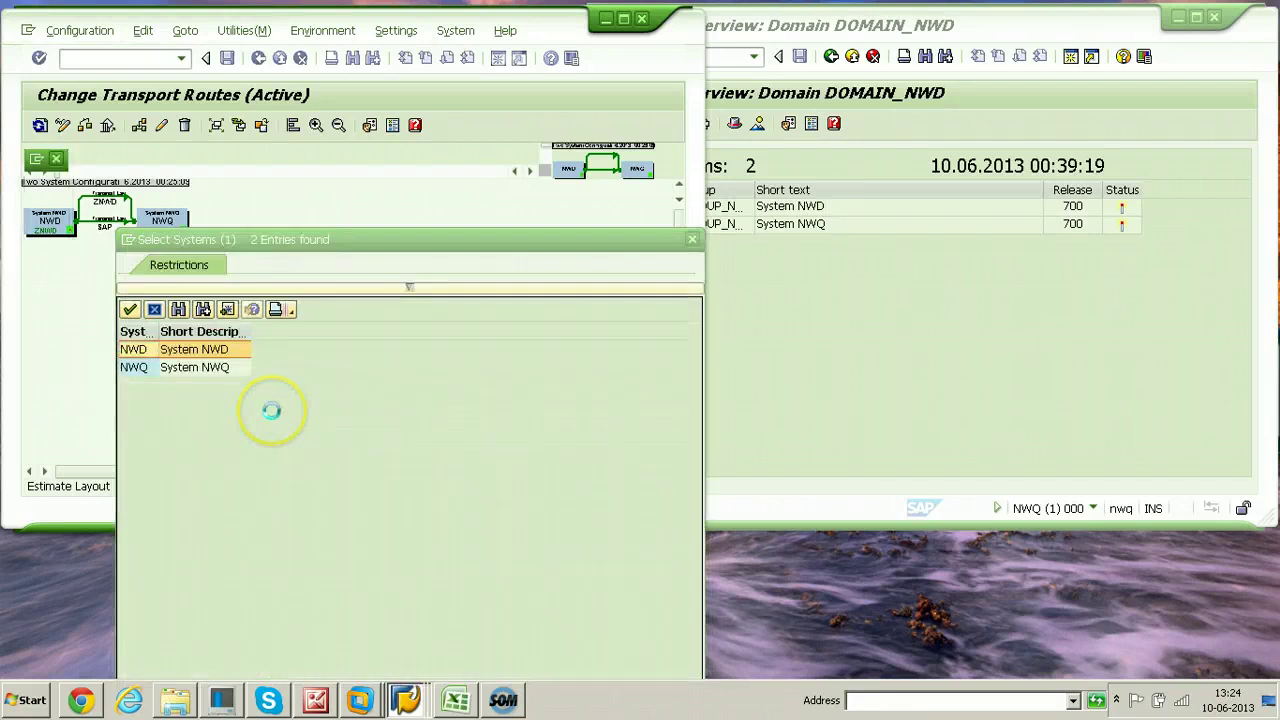
double_click(133, 367)
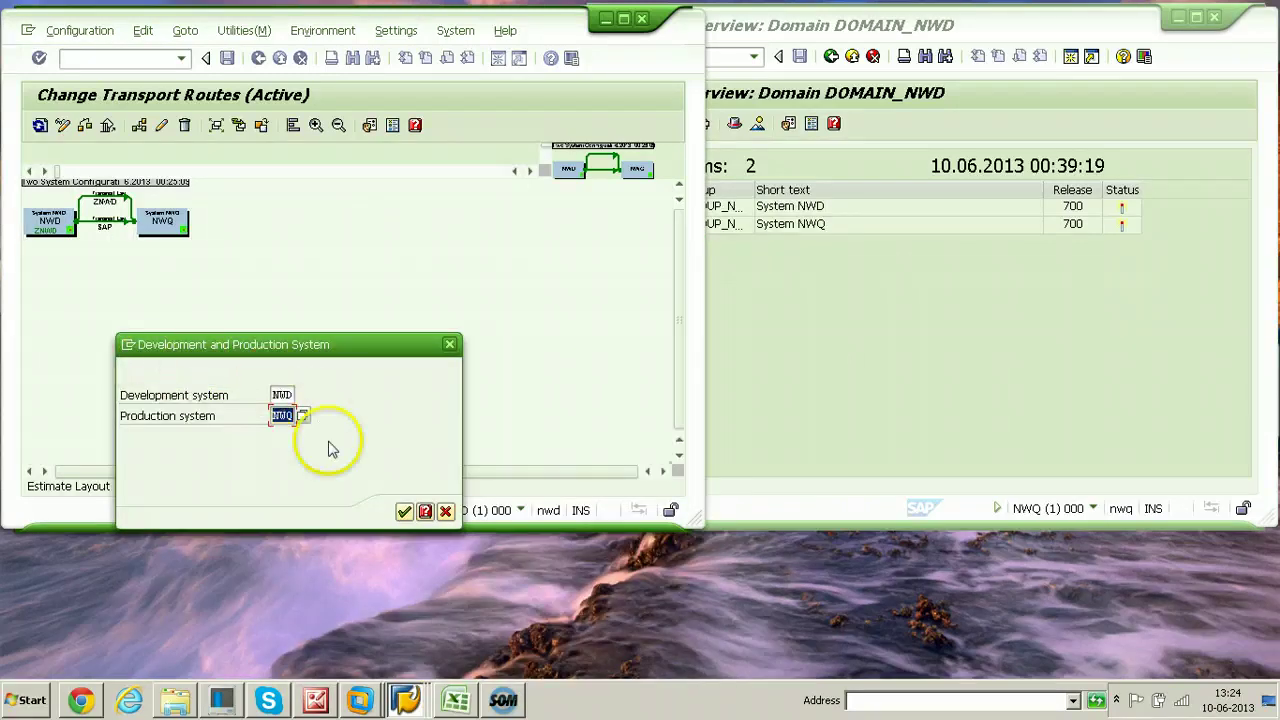
click(404, 513)
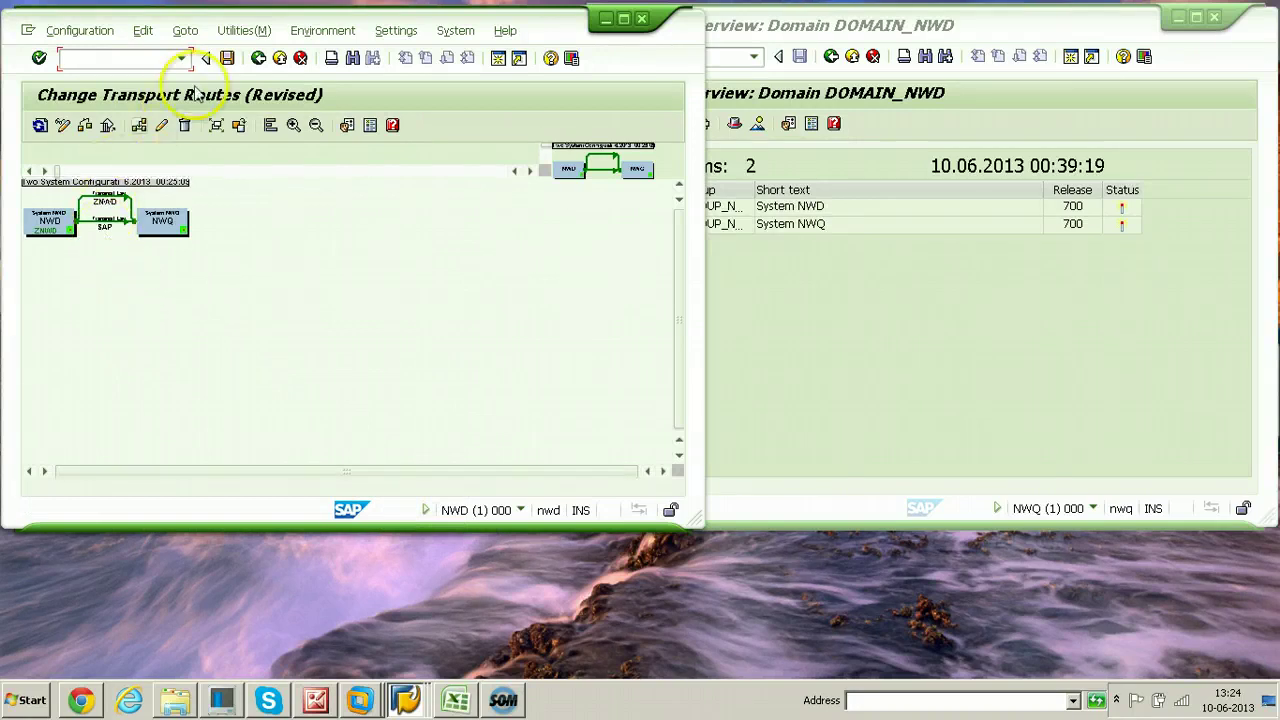
Step: Save the transport route configuration as "Two System Configuration" and distribute and activate it across all systems
click(227, 58)
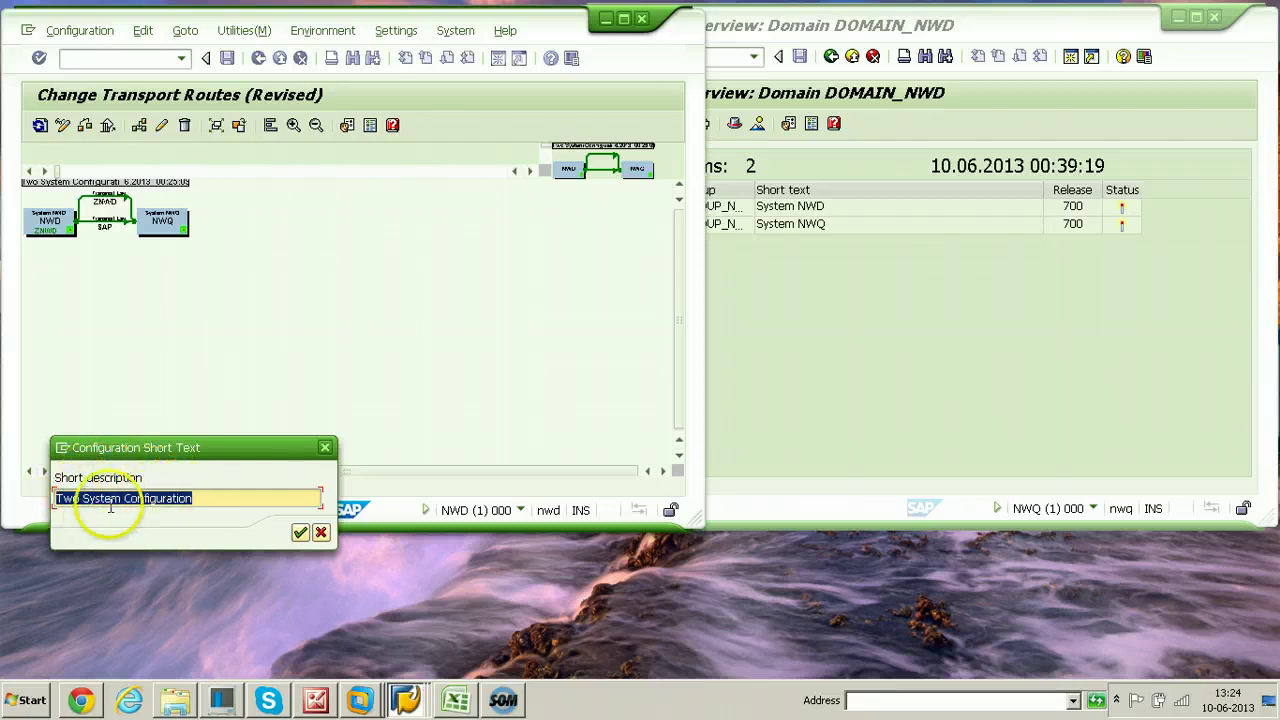
click(300, 533)
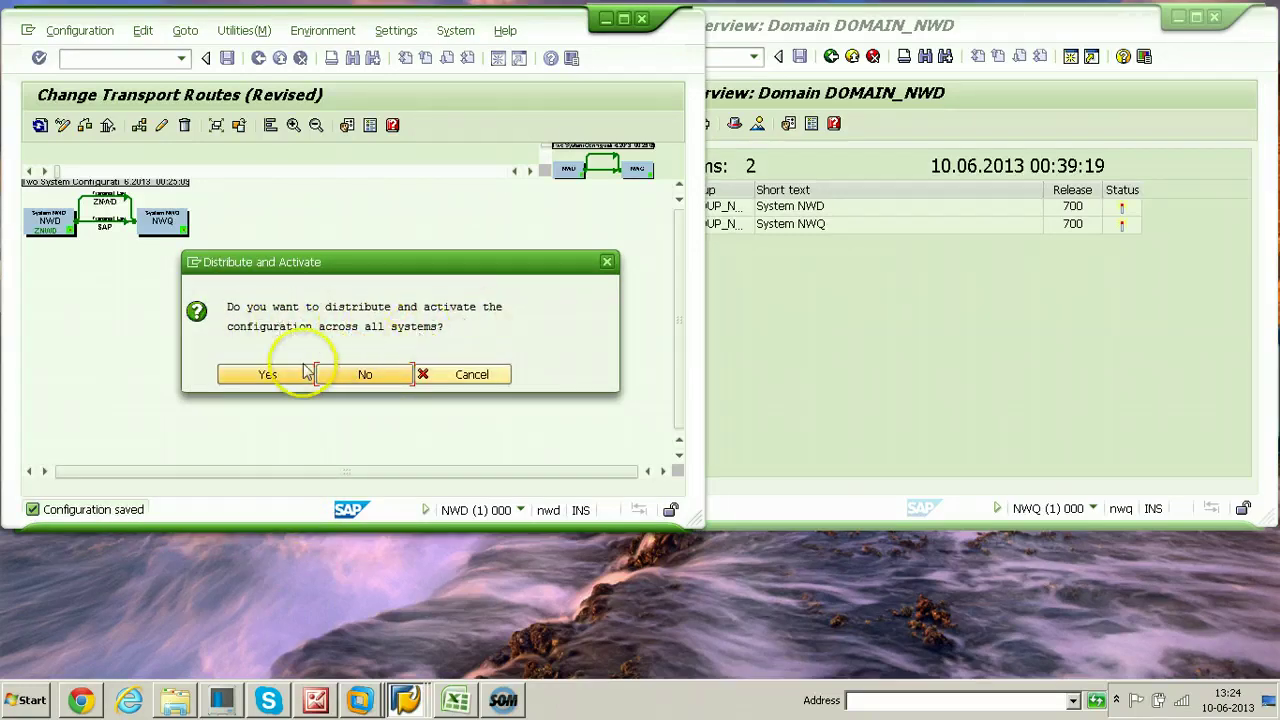
click(267, 376)
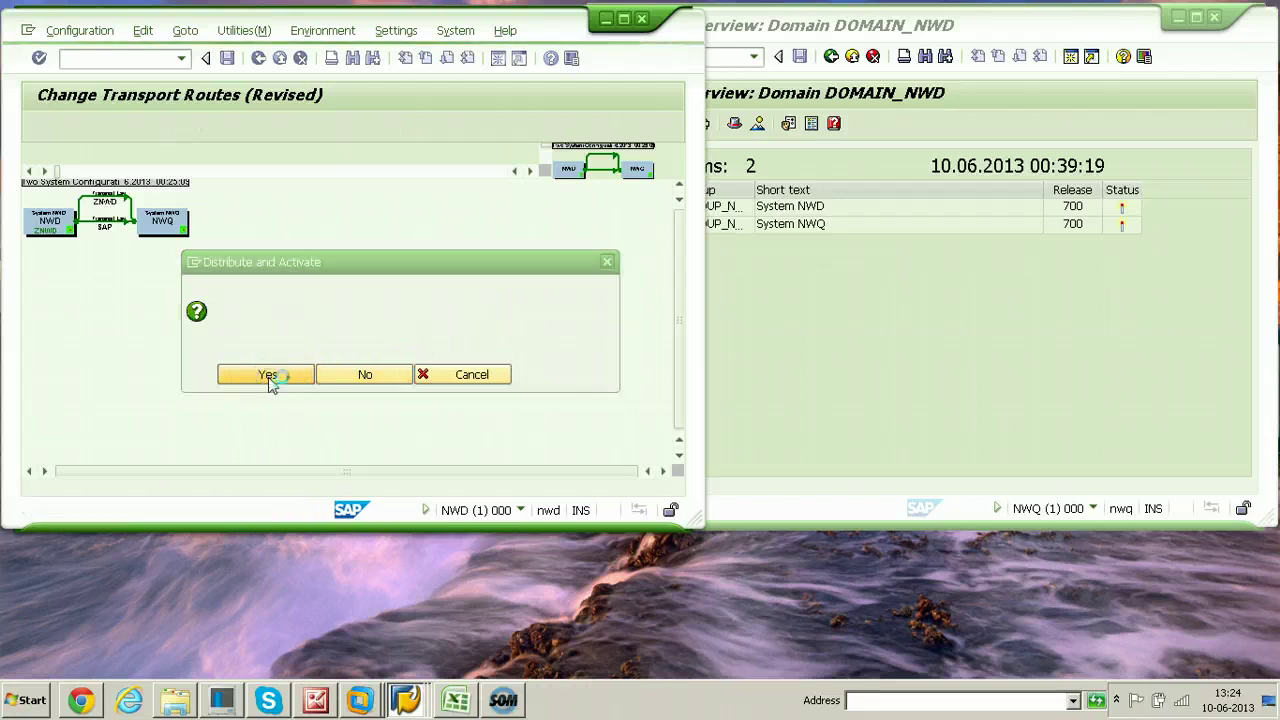
Step: Display the transport routes in system NWQ and compare the enlarged route diagrams of NWQ and NWD
click(764, 302)
click(862, 29)
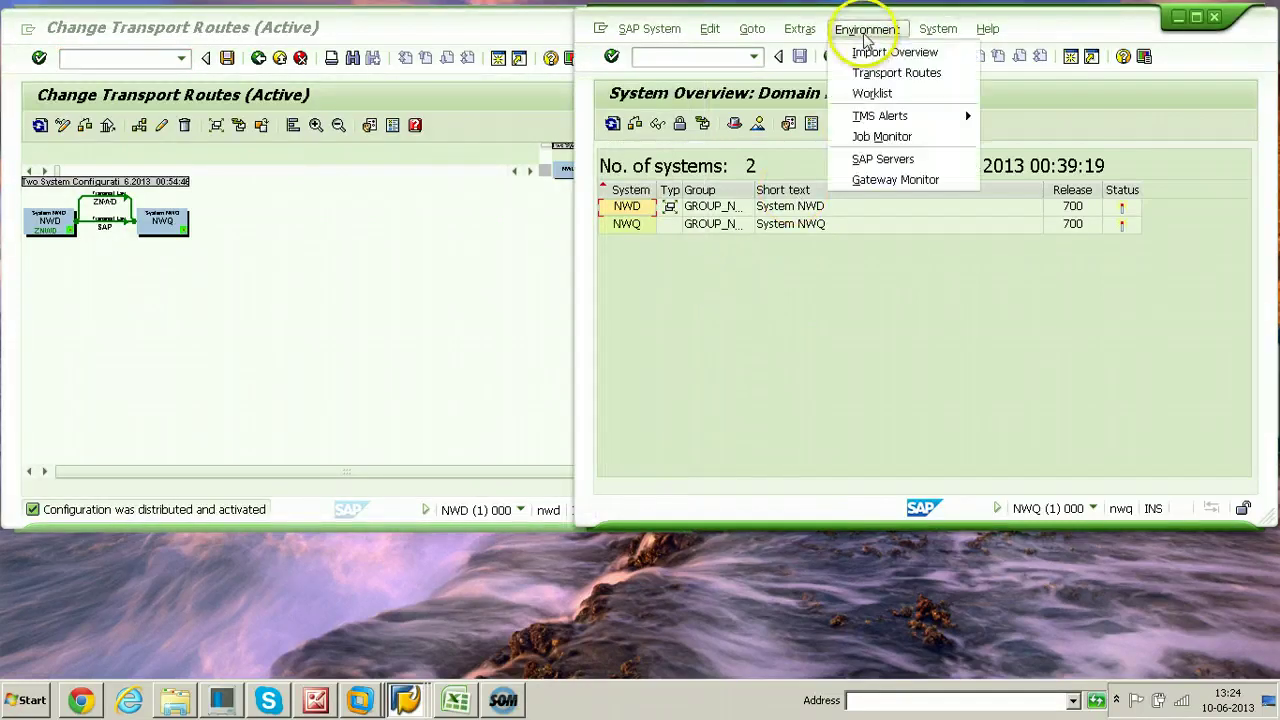
click(870, 74)
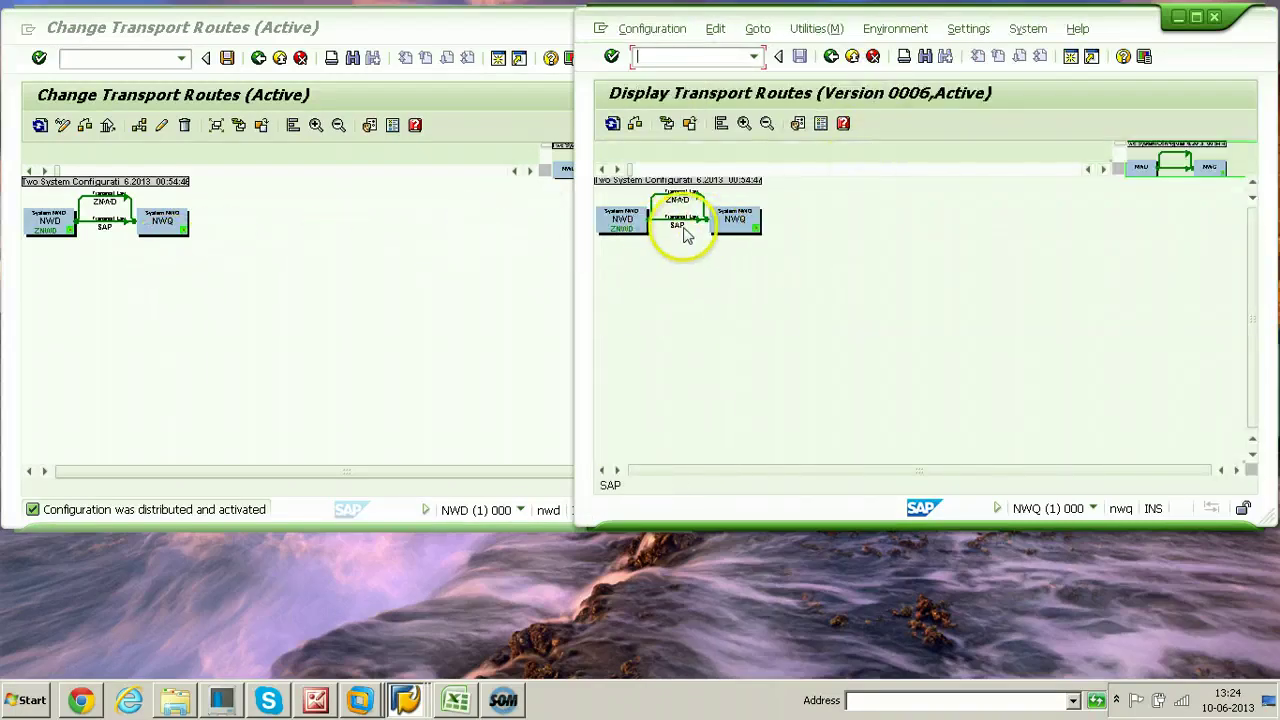
click(744, 123)
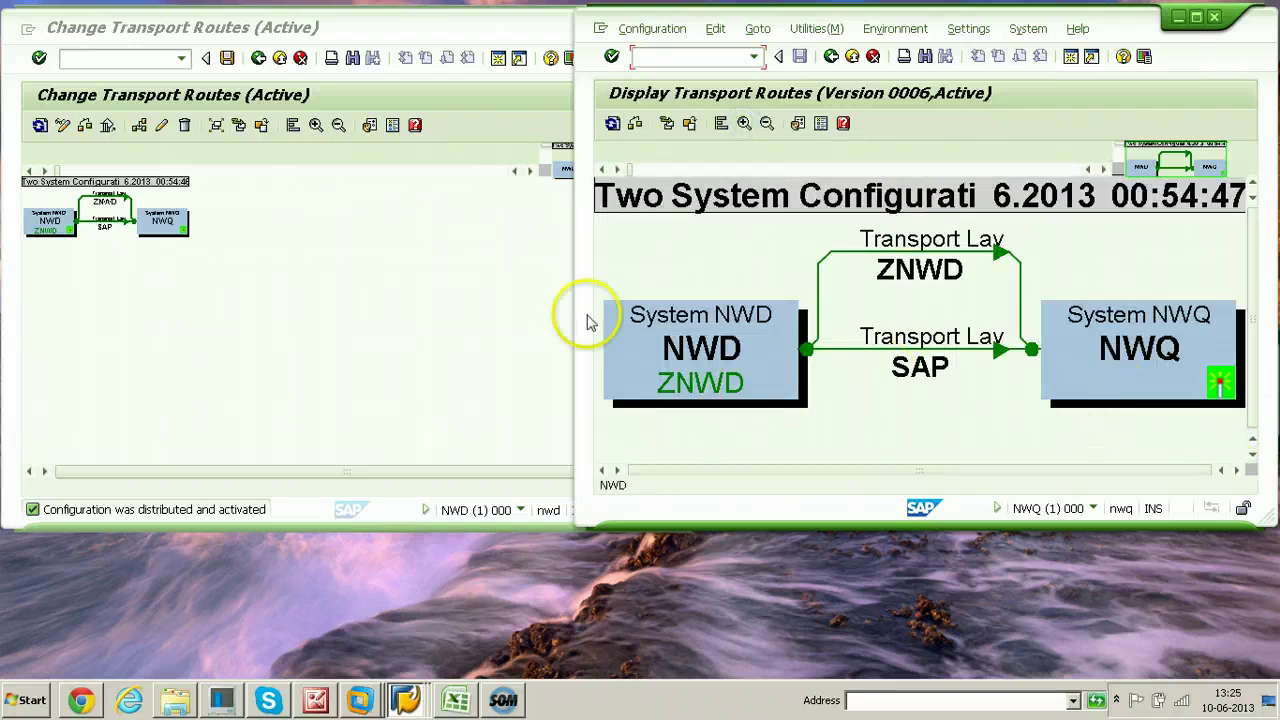
click(348, 296)
click(313, 127)
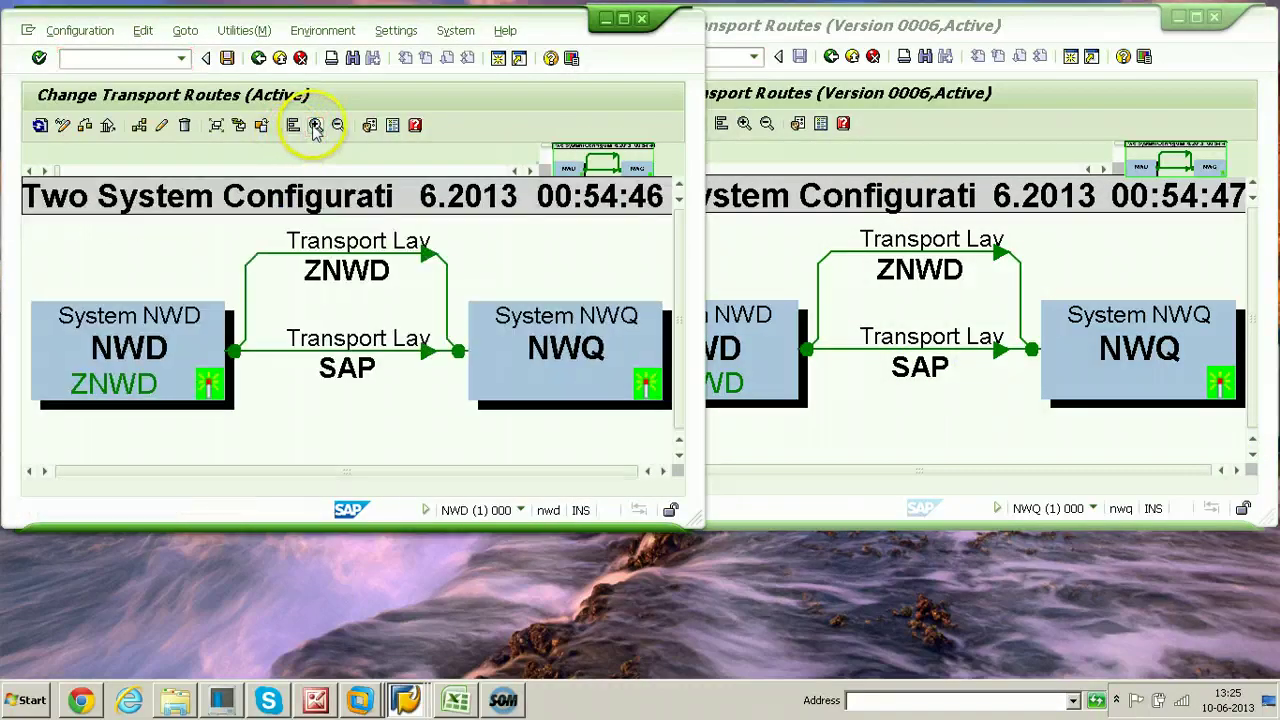